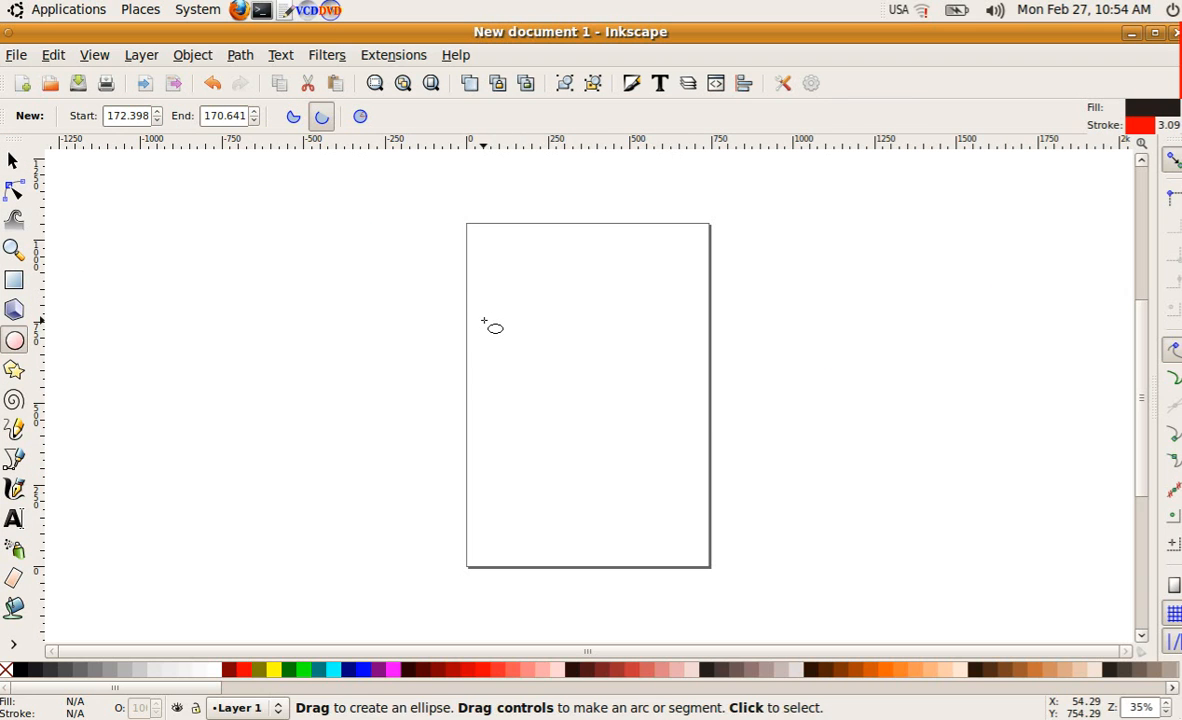
Draw a large ellipse across the page, fill it yellow, and enlarge it to about 916 by 951 px
drag(483, 321, 710, 517)
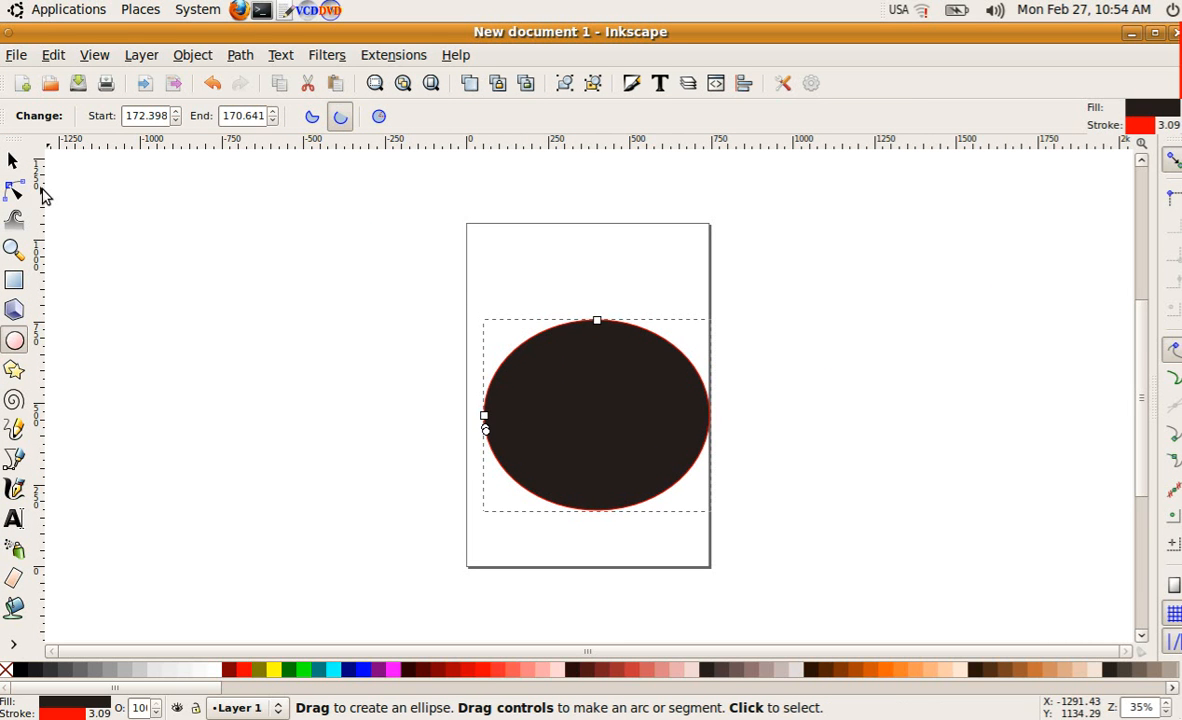
click(13, 161)
drag(596, 316, 596, 290)
drag(477, 412, 441, 410)
click(273, 669)
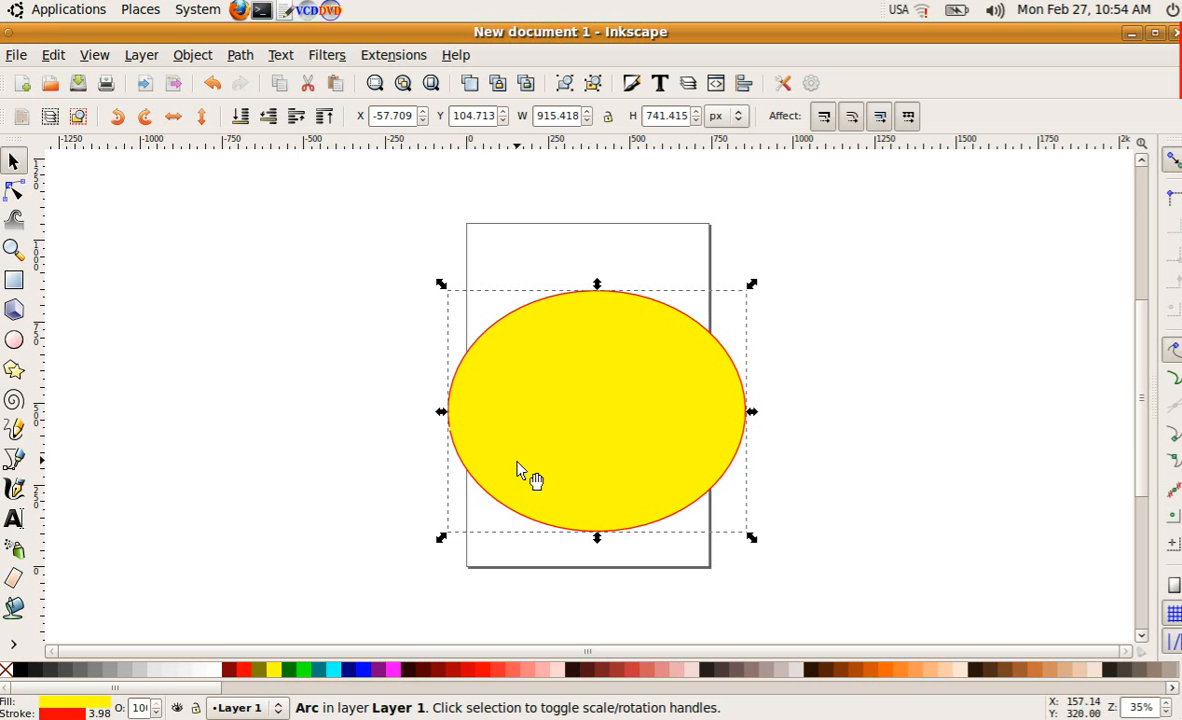
drag(597, 284, 604, 250)
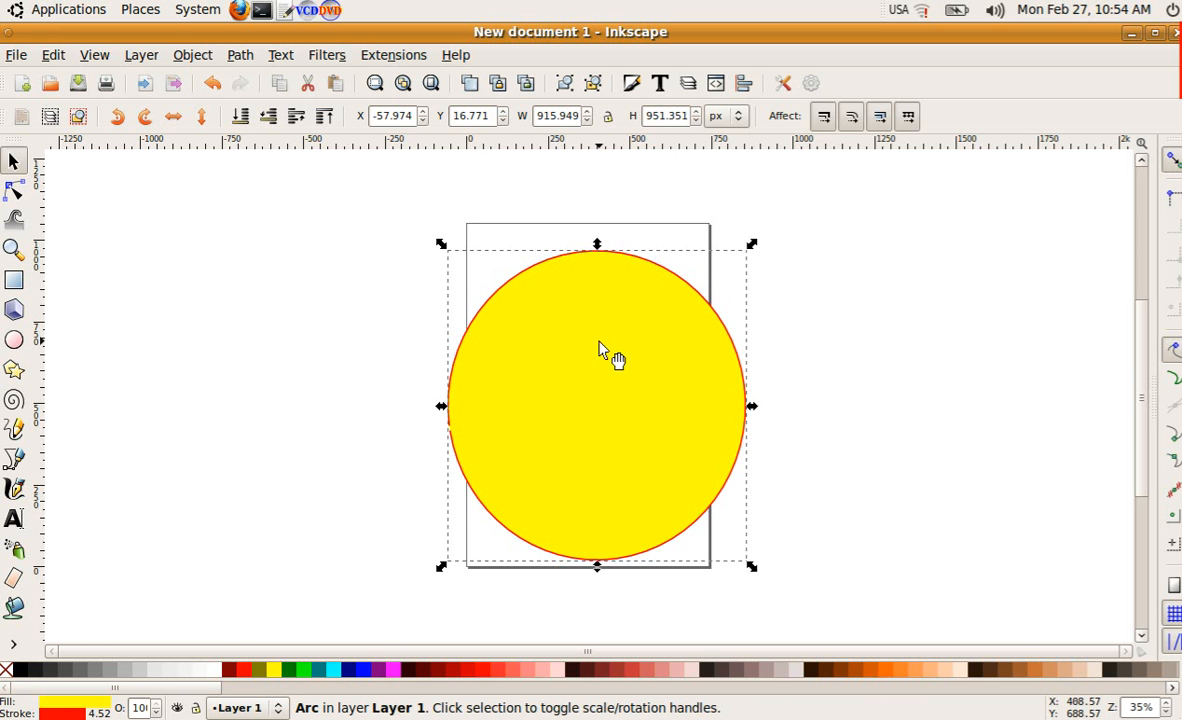
Open the yellow ellipse into an arc by moving its end points level, cutting off the lower part to form a flat-based dome
click(13, 191)
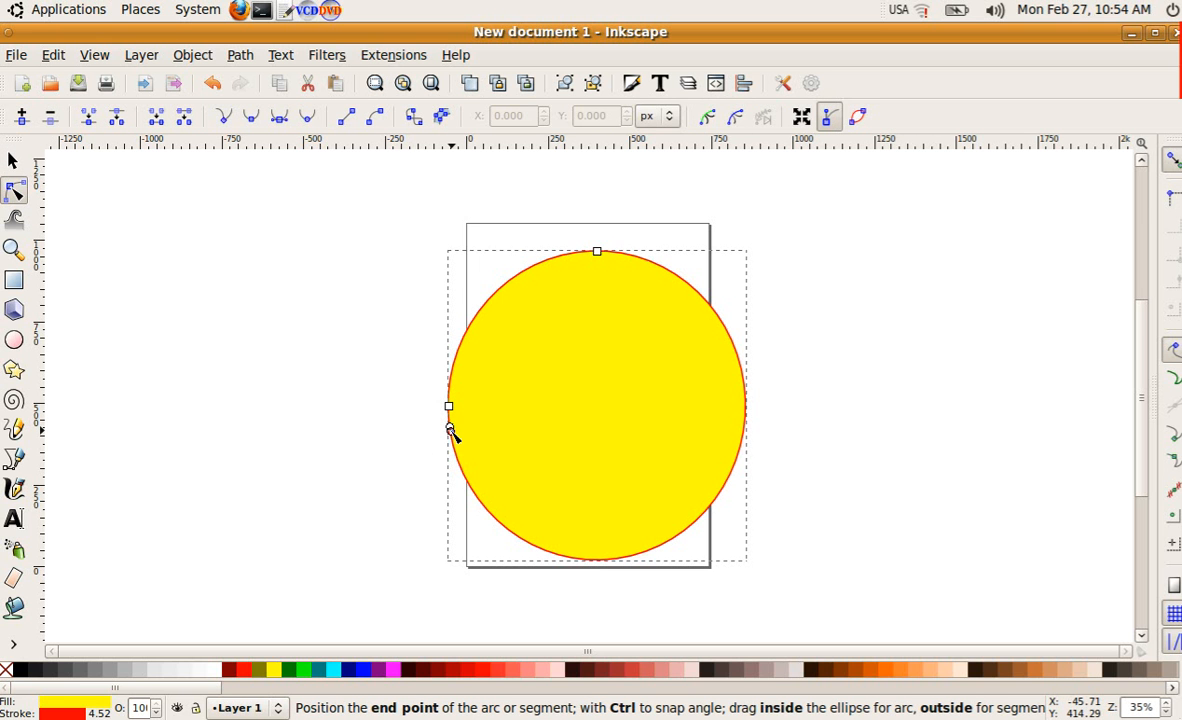
drag(456, 453, 697, 425)
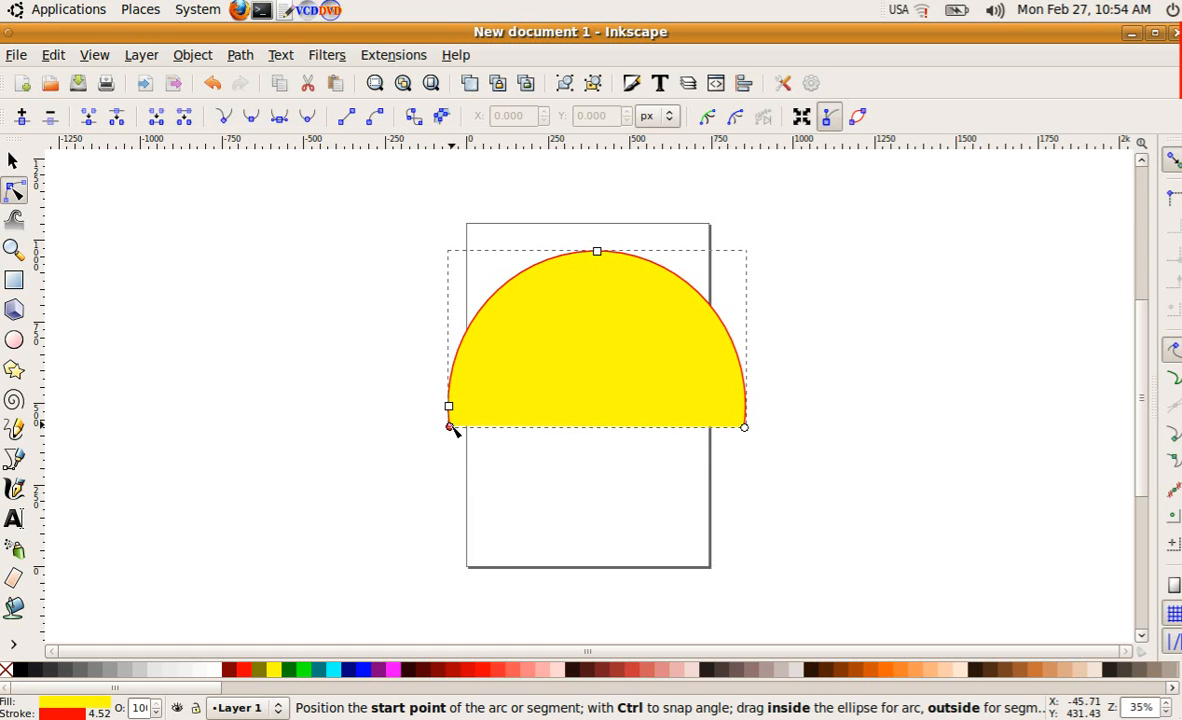
drag(451, 428, 450, 427)
drag(747, 430, 741, 430)
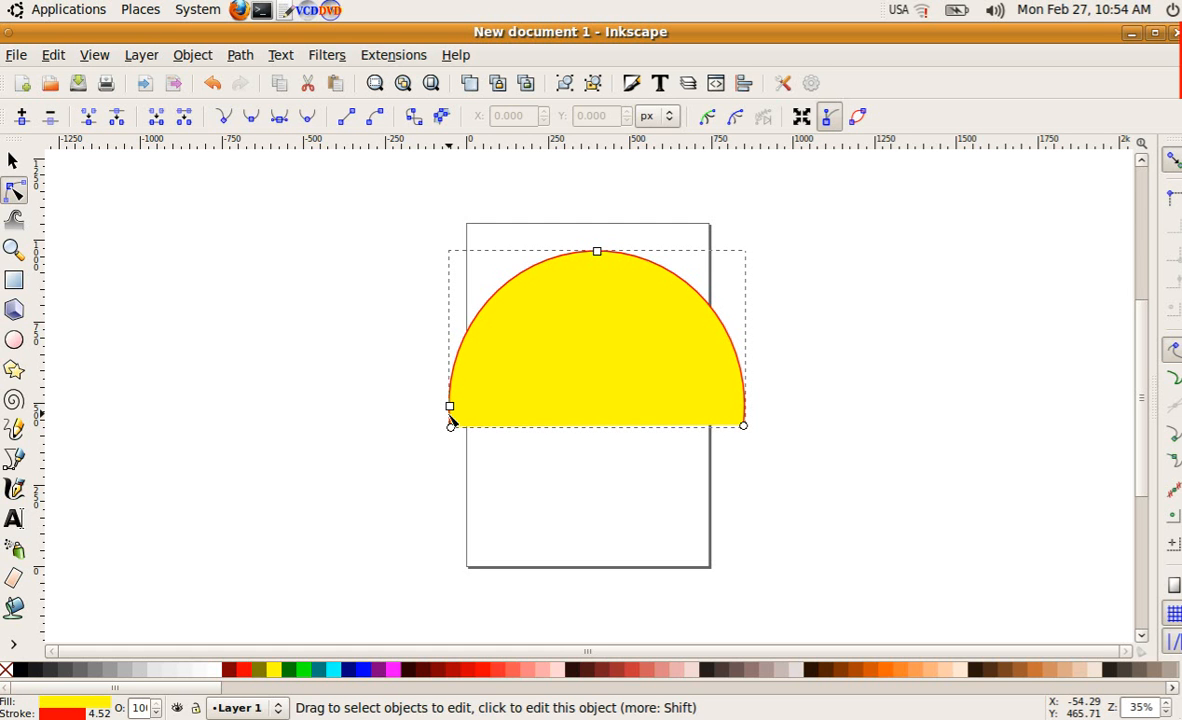
Widen and heighten the yellow dome to about 1087 by 698 px and level its base
drag(448, 408, 421, 408)
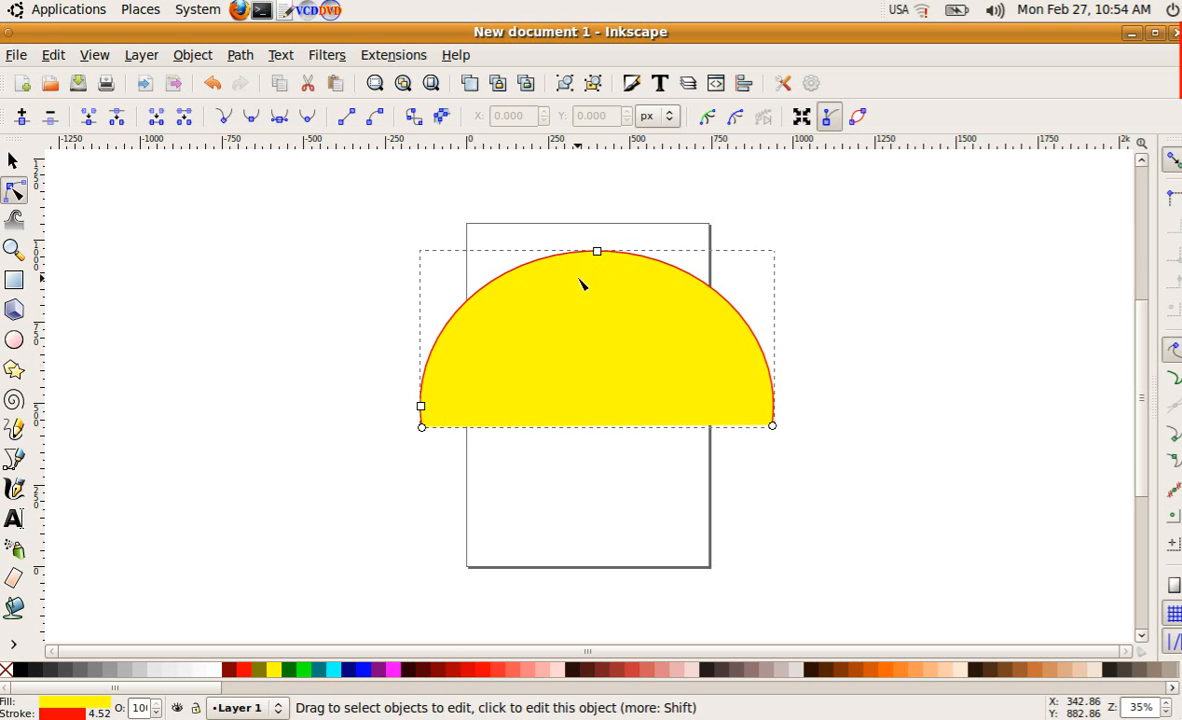
drag(596, 250, 596, 207)
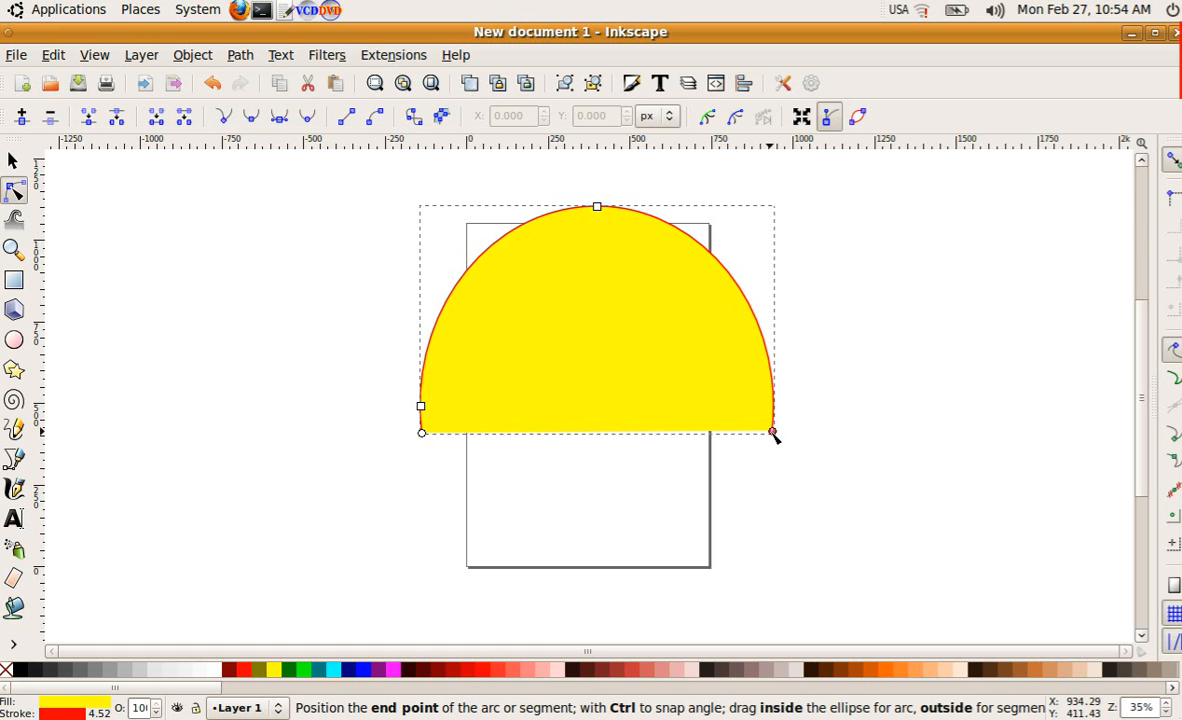
drag(773, 433, 774, 425)
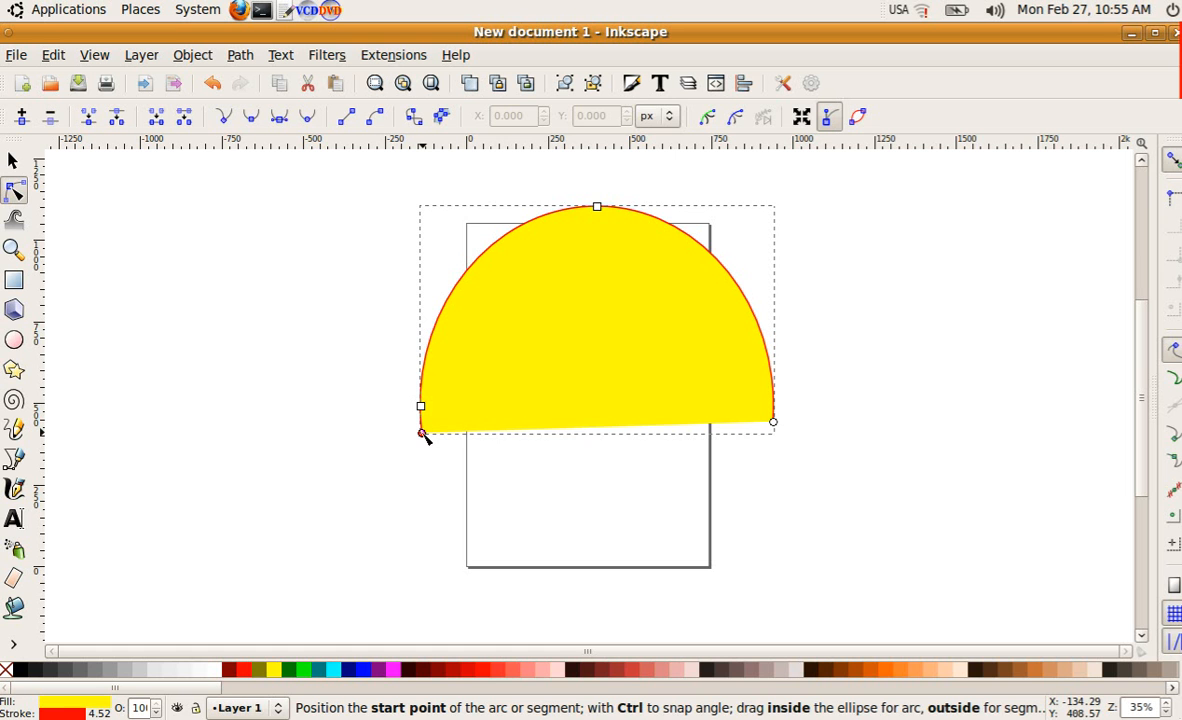
drag(421, 433, 421, 433)
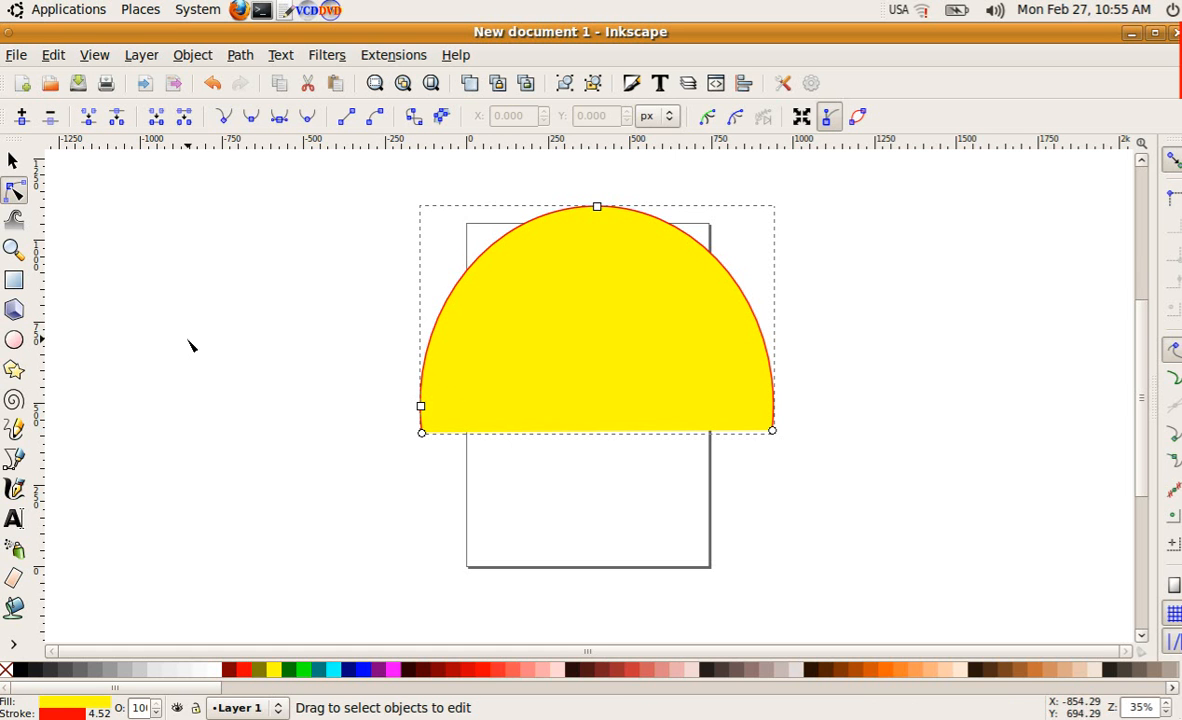
Duplicate the yellow dome and place the copy directly to the left of the original
key(s)
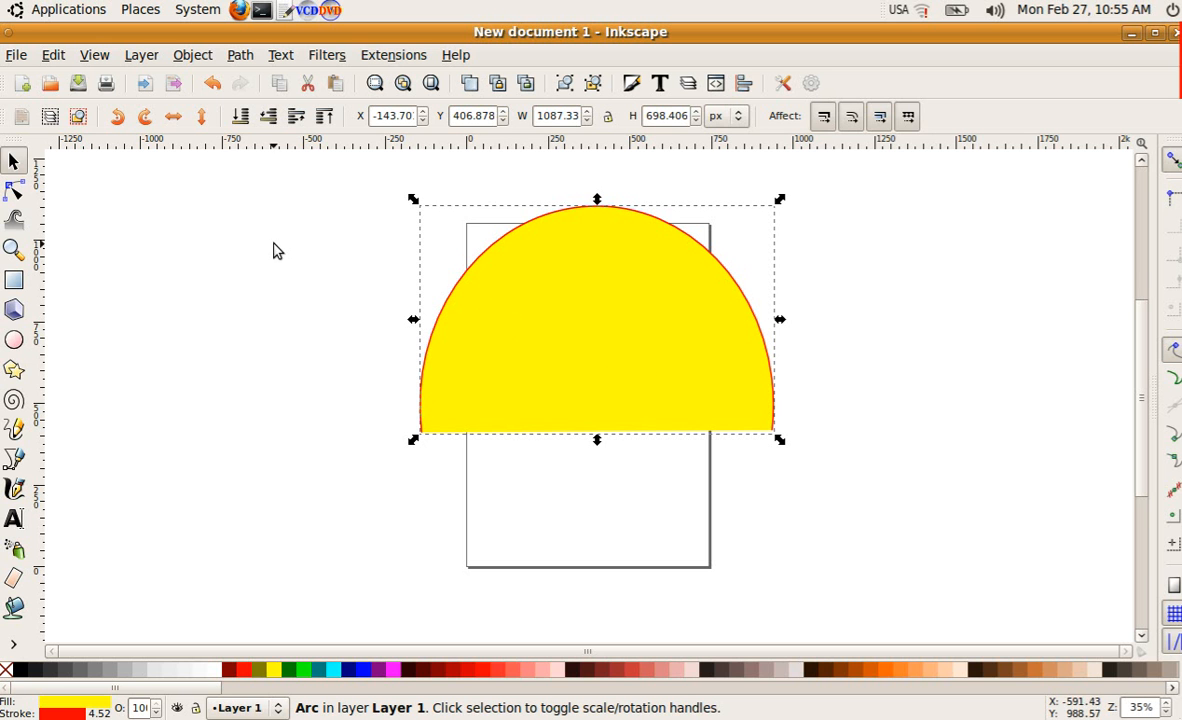
click(55, 56)
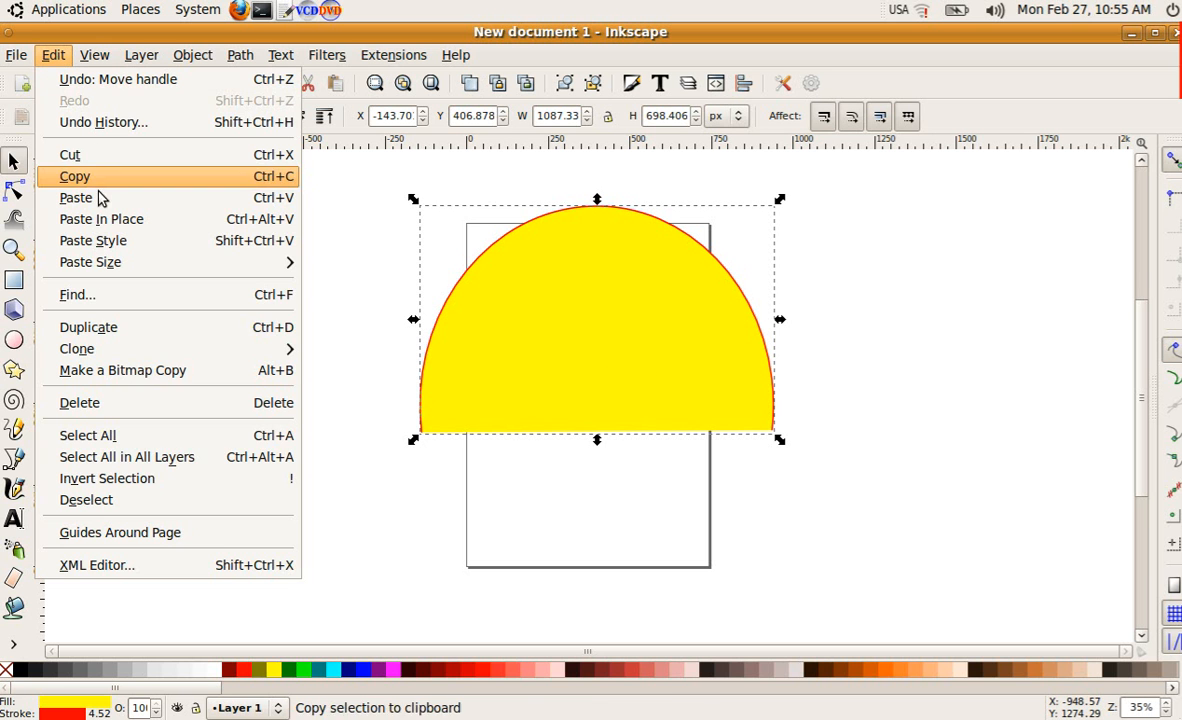
click(108, 327)
drag(632, 356, 277, 361)
Duplicate the original yellow dome again and place this copy directly to its right
click(630, 350)
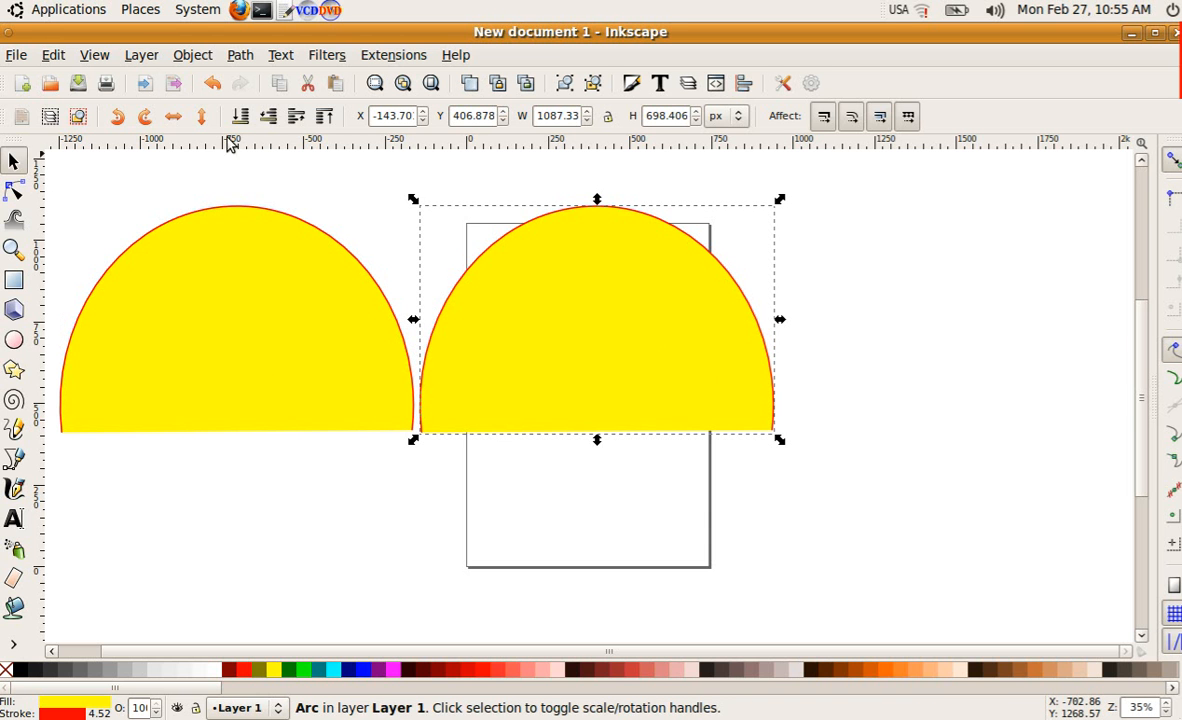
click(55, 56)
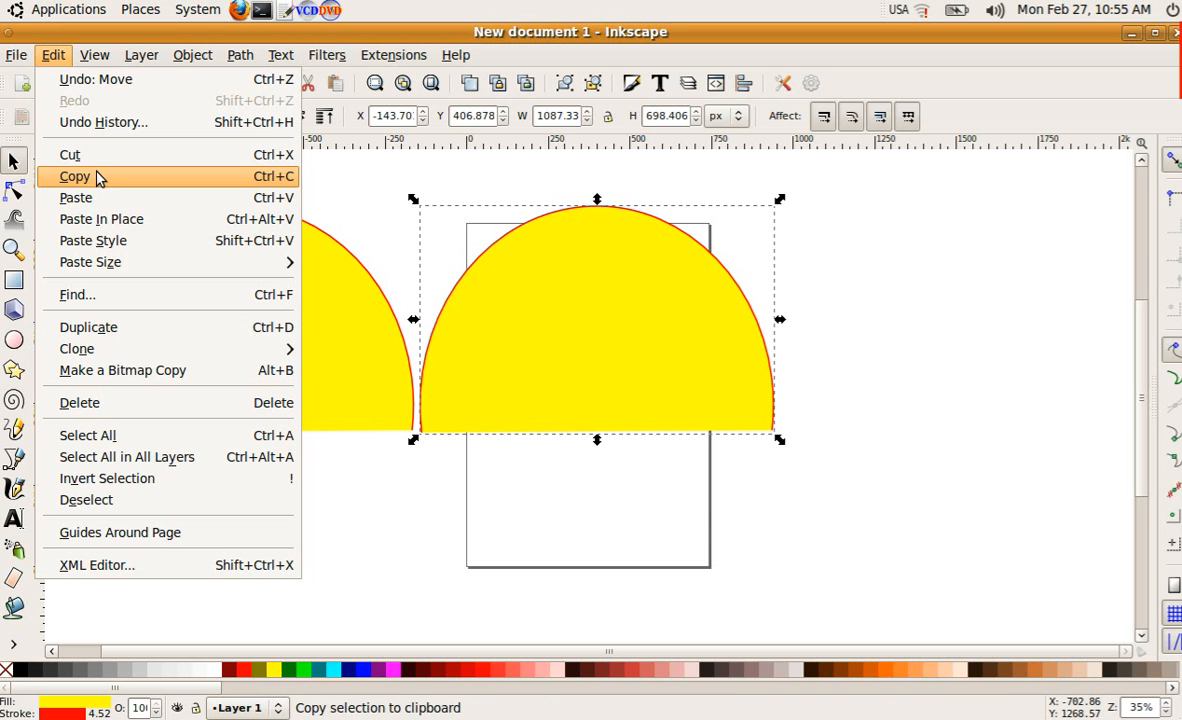
mouse_move(114, 268)
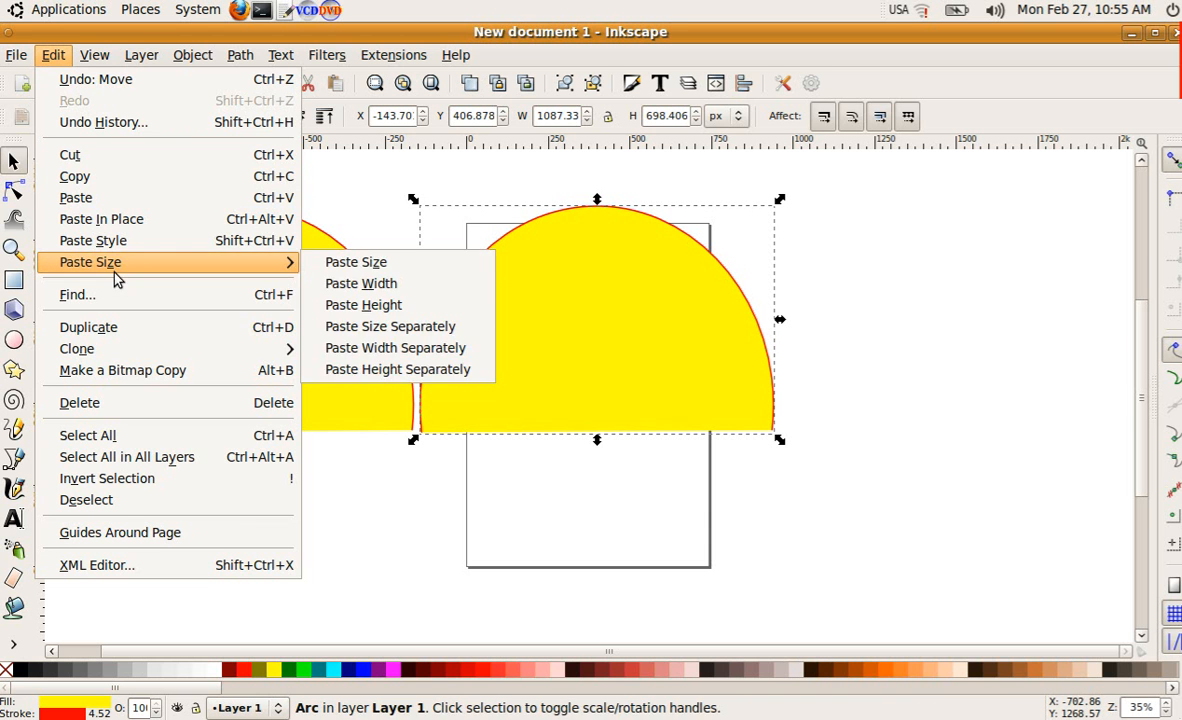
click(113, 327)
drag(500, 355, 926, 356)
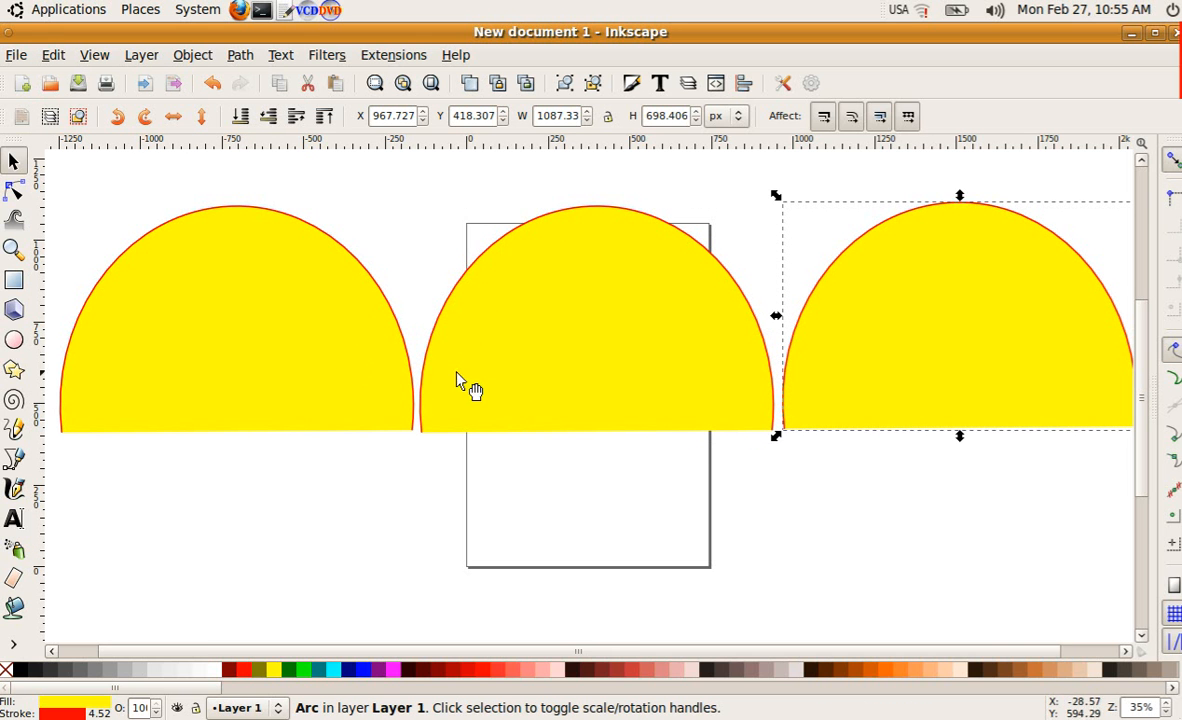
Fill the left dome with dark green and the right dome with red
click(245, 356)
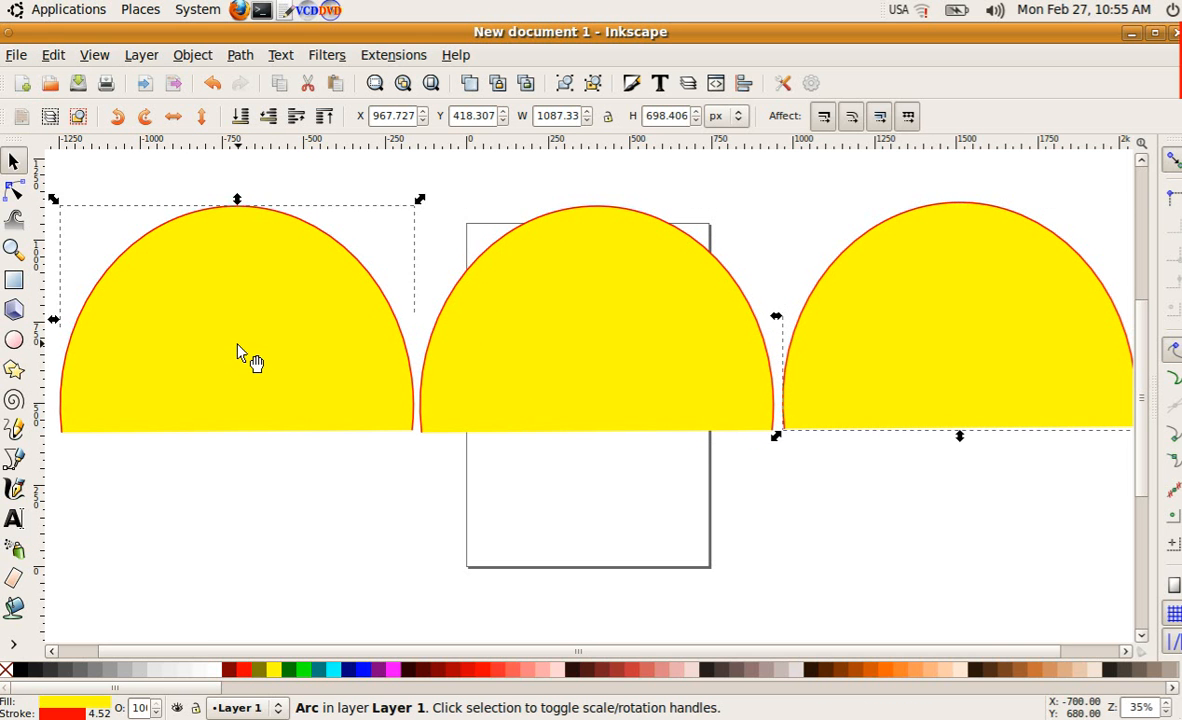
click(291, 670)
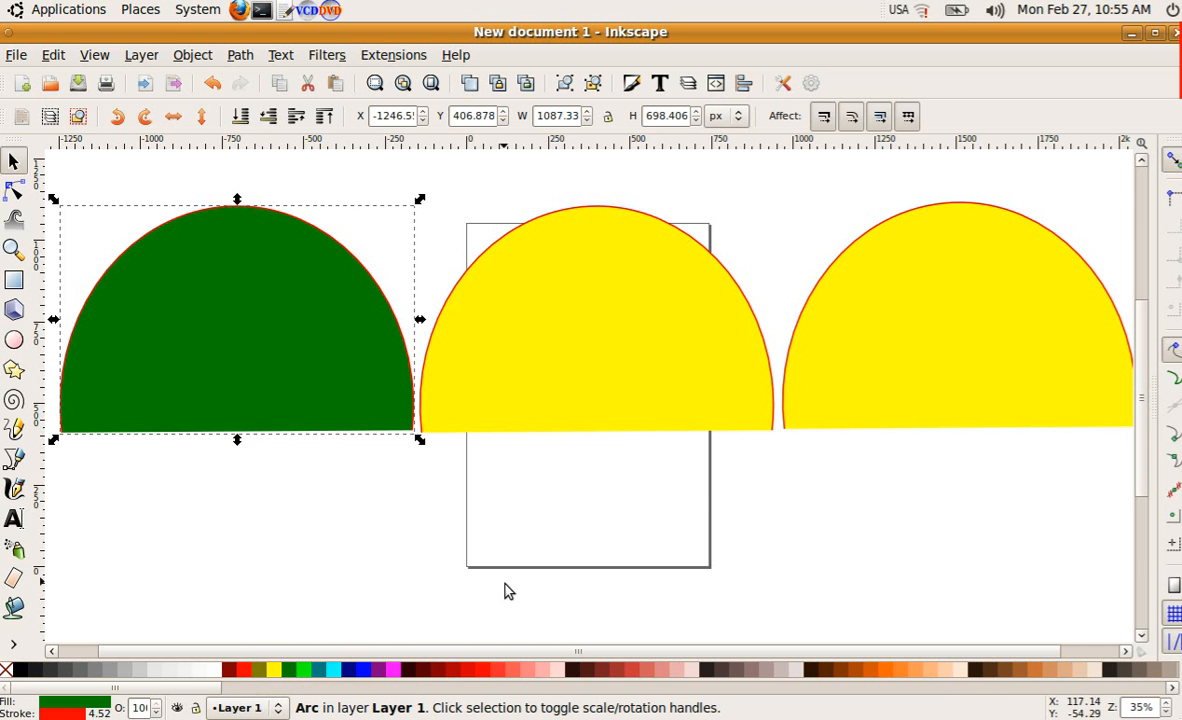
click(888, 390)
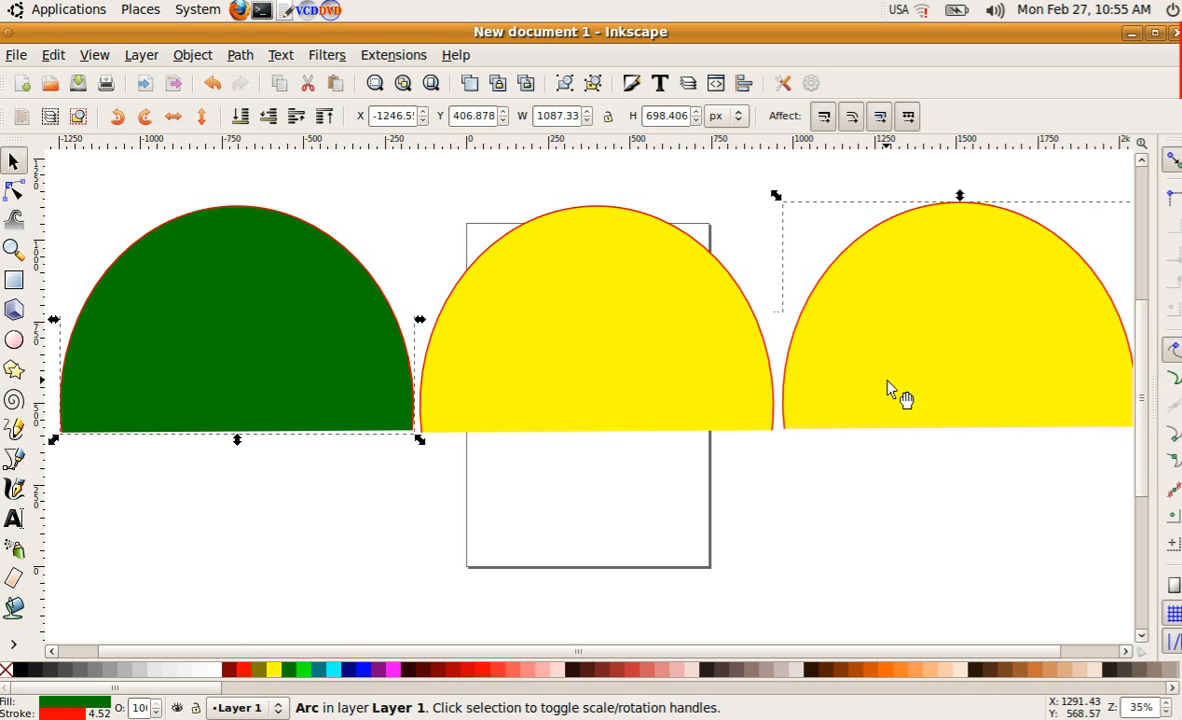
click(485, 671)
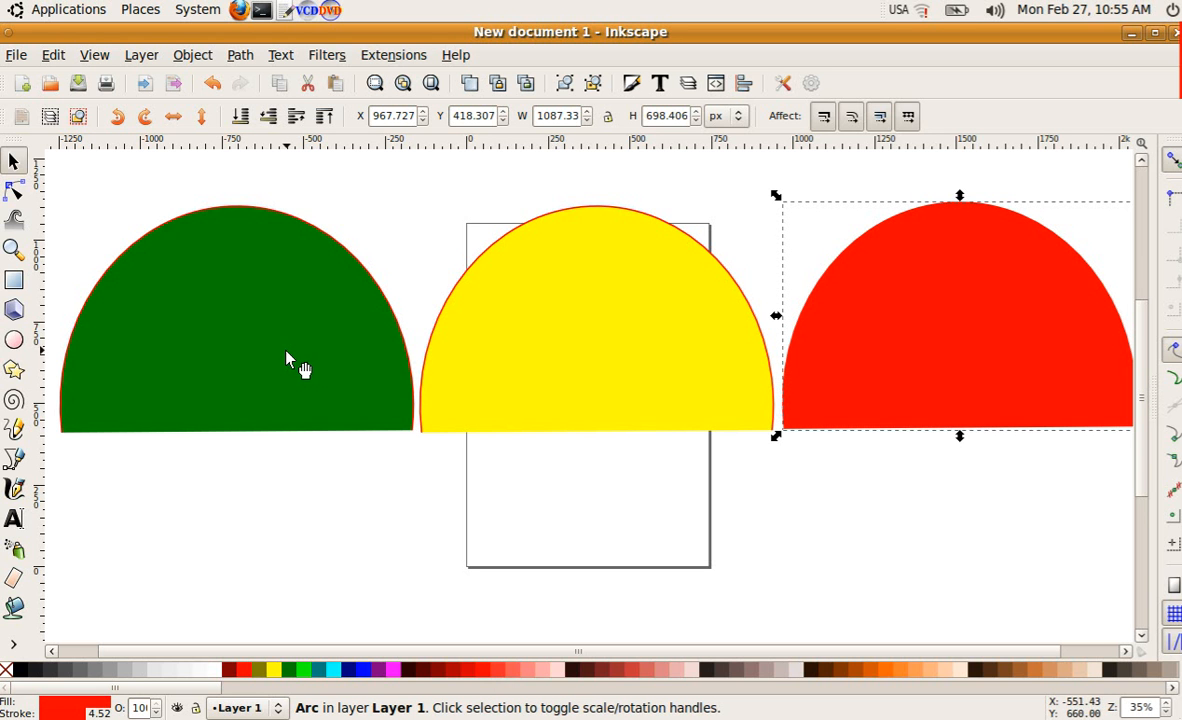
Shift the green, yellow and red domes slightly left, keeping them side by side
drag(285, 358, 274, 360)
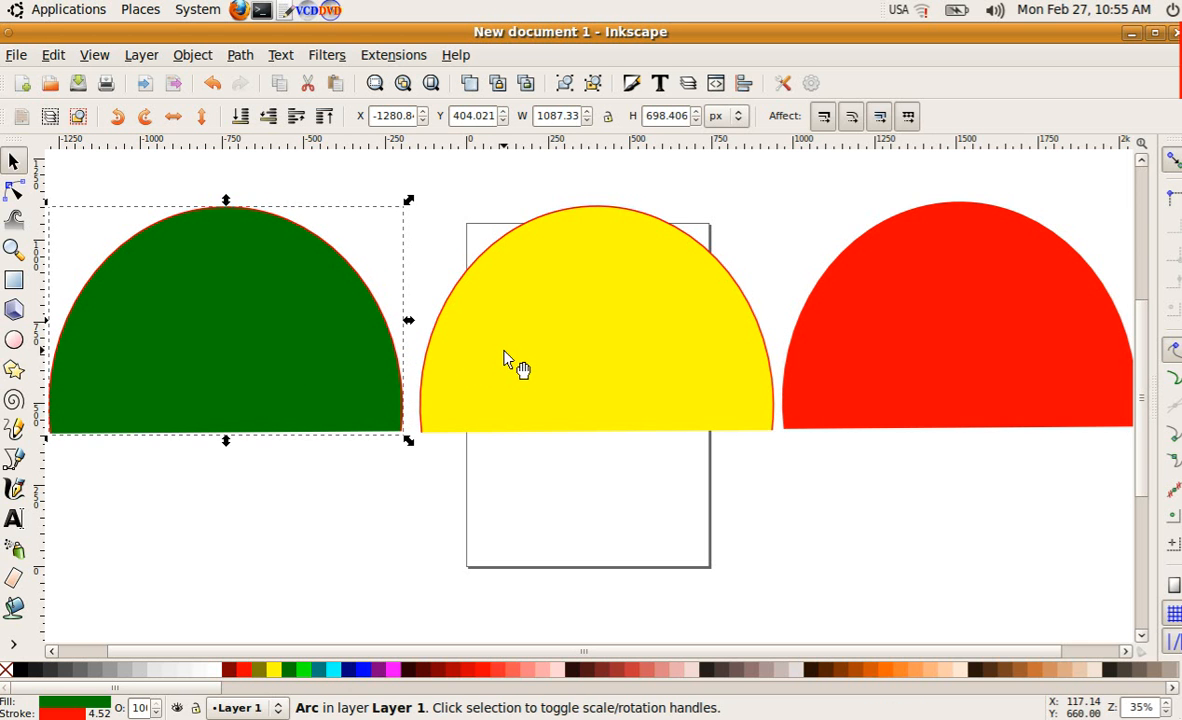
drag(503, 356, 492, 352)
drag(863, 351, 846, 345)
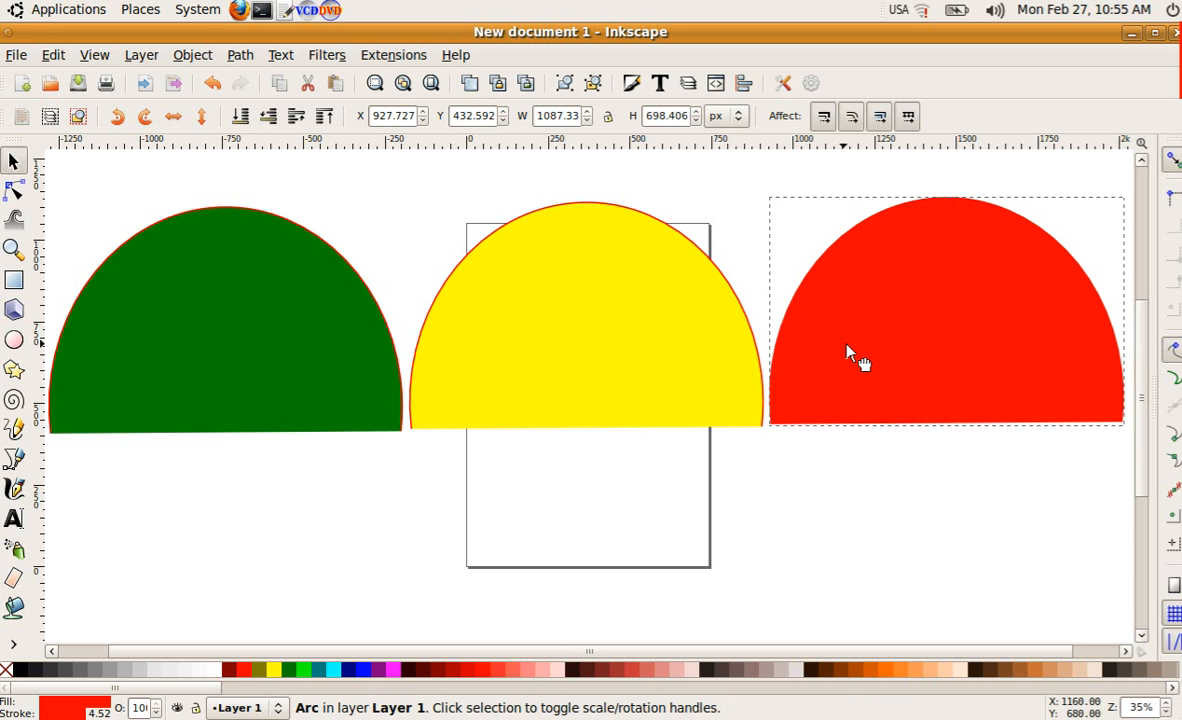
click(535, 388)
Move the green dome onto the yellow one and shrink it to about 887 by 538 px as an inner arch
click(256, 369)
drag(245, 364, 614, 362)
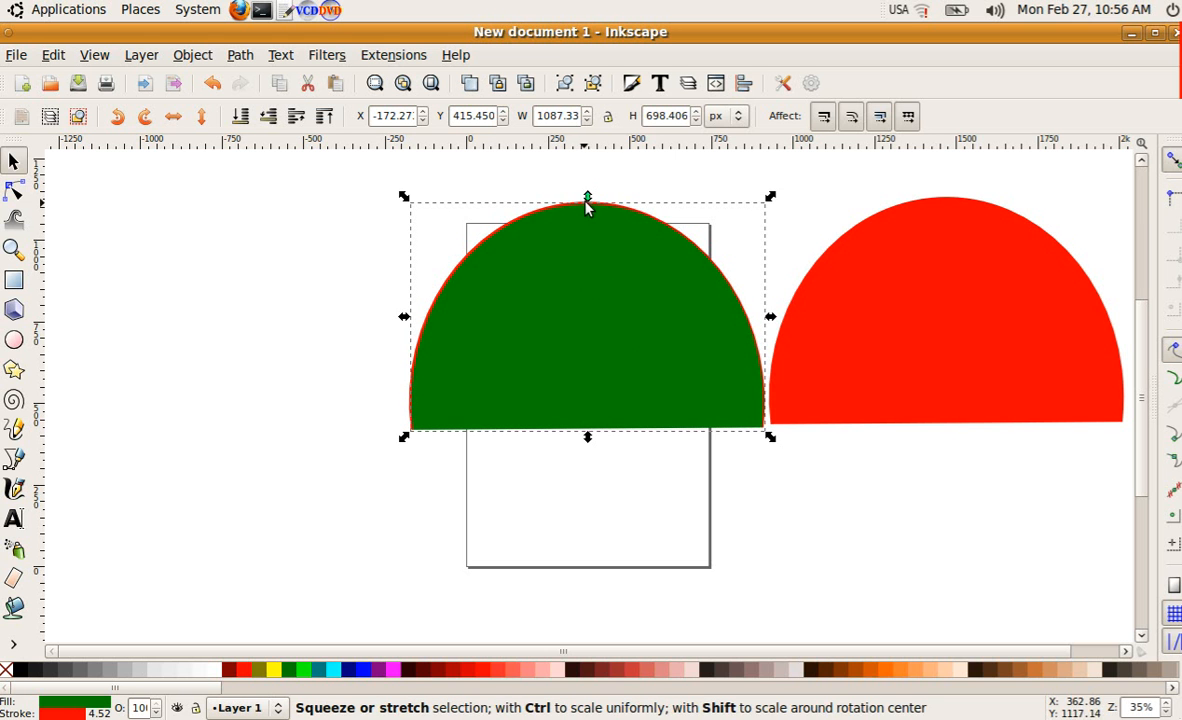
drag(587, 202, 588, 225)
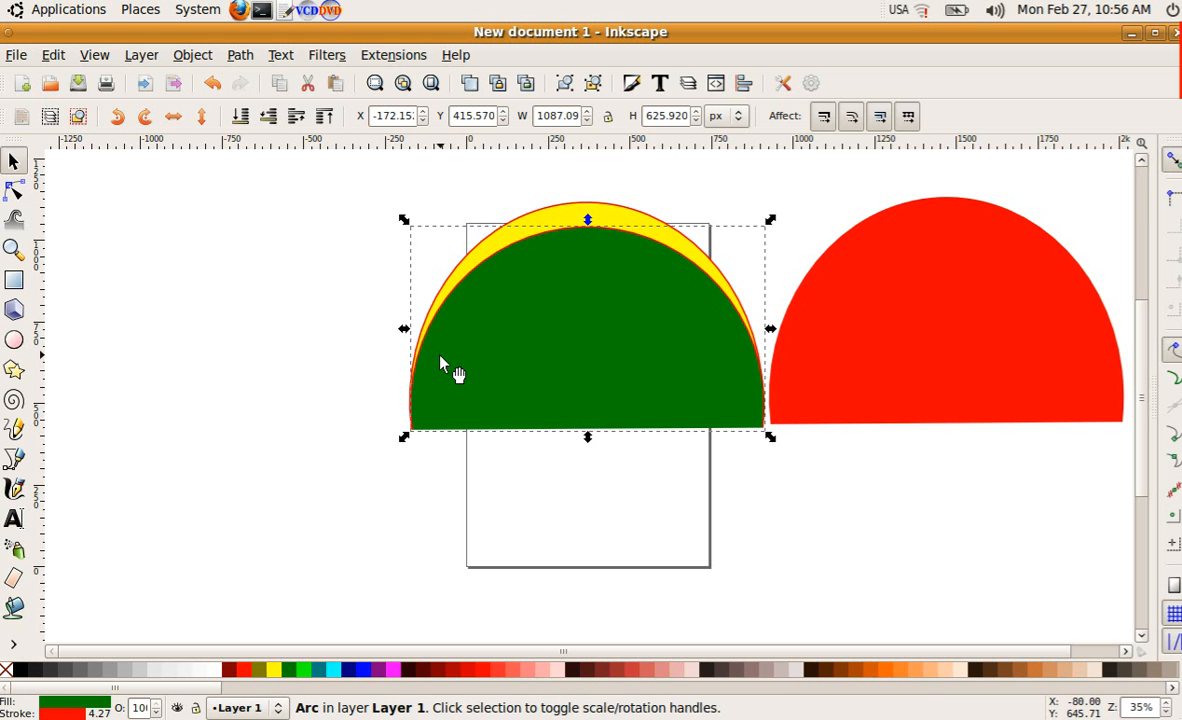
click(414, 335)
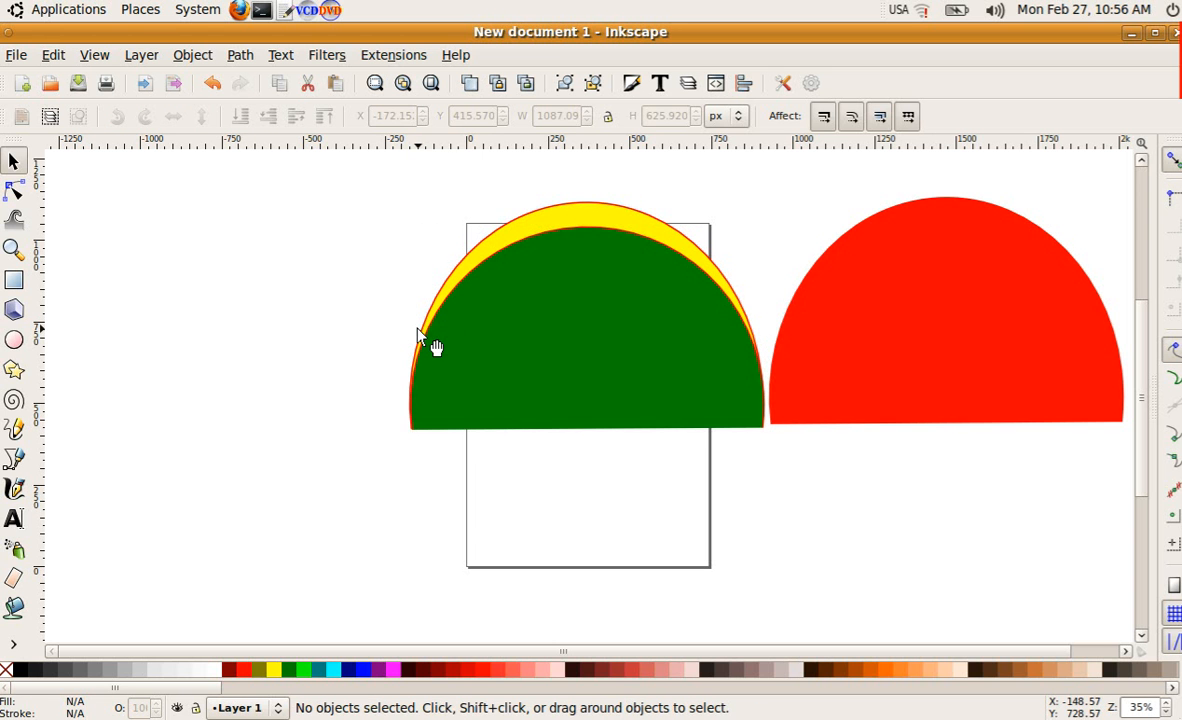
click(455, 345)
drag(404, 331, 443, 333)
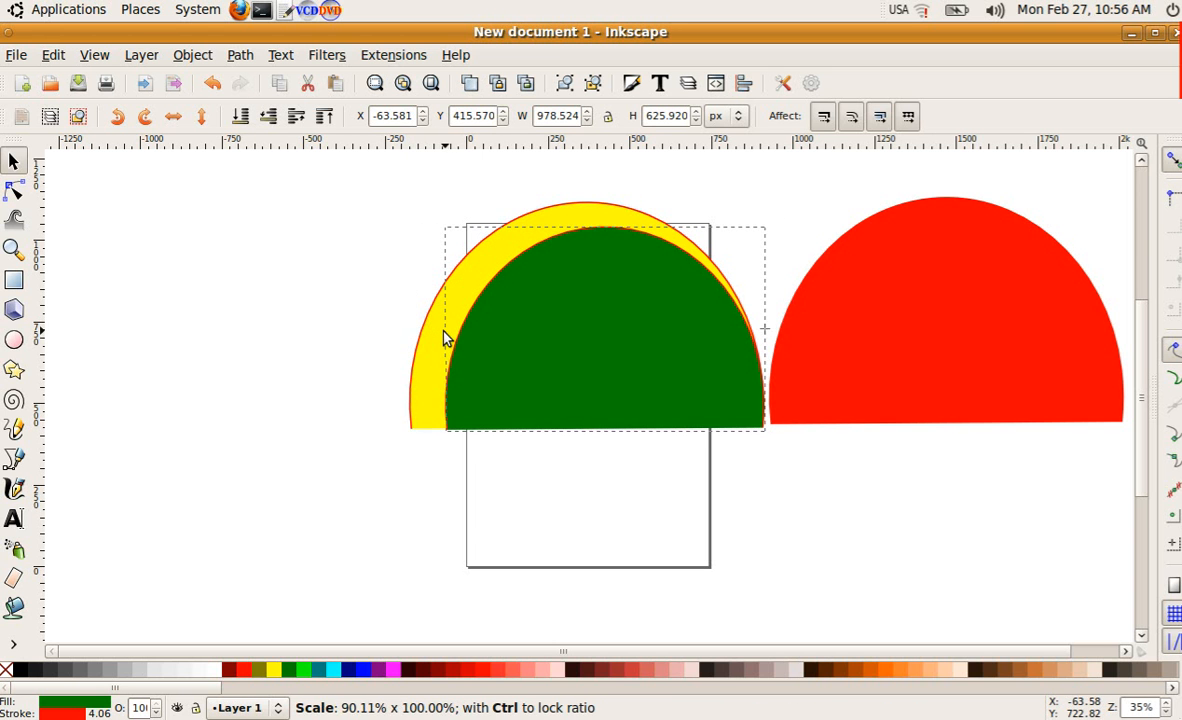
drag(770, 331, 736, 335)
drag(591, 230, 588, 256)
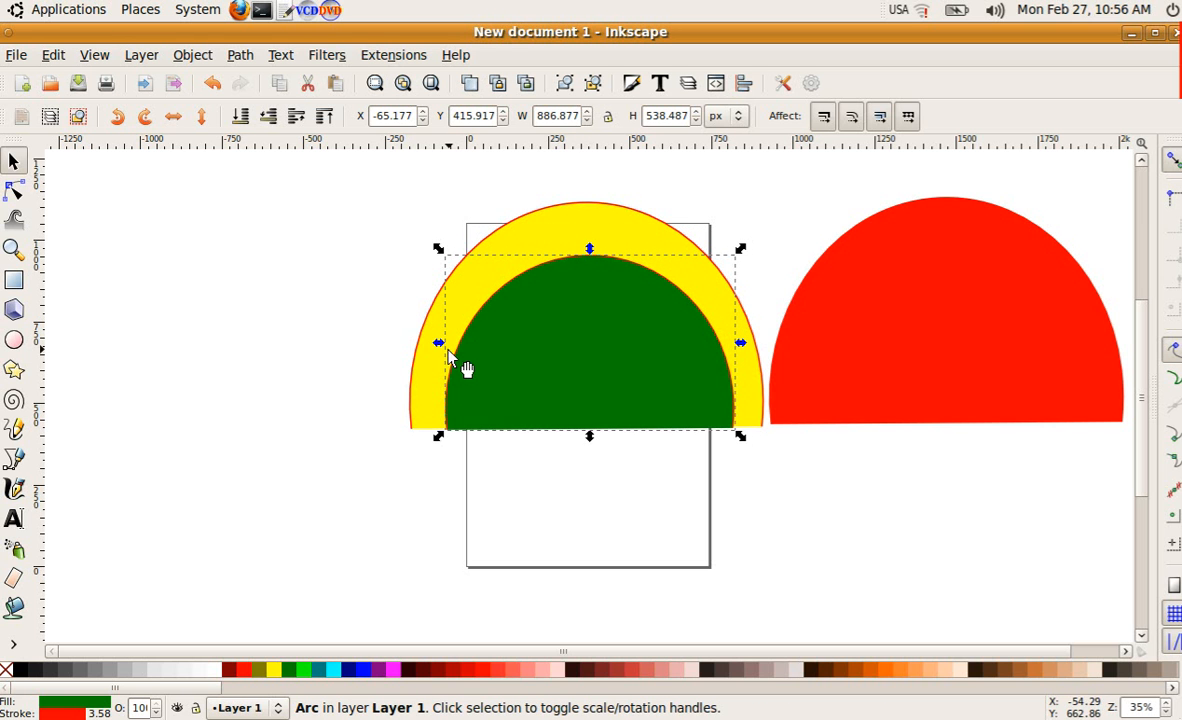
Narrow the green dome from both sides to about 730 px wide, keeping it centred within the yellow dome
drag(446, 345, 456, 350)
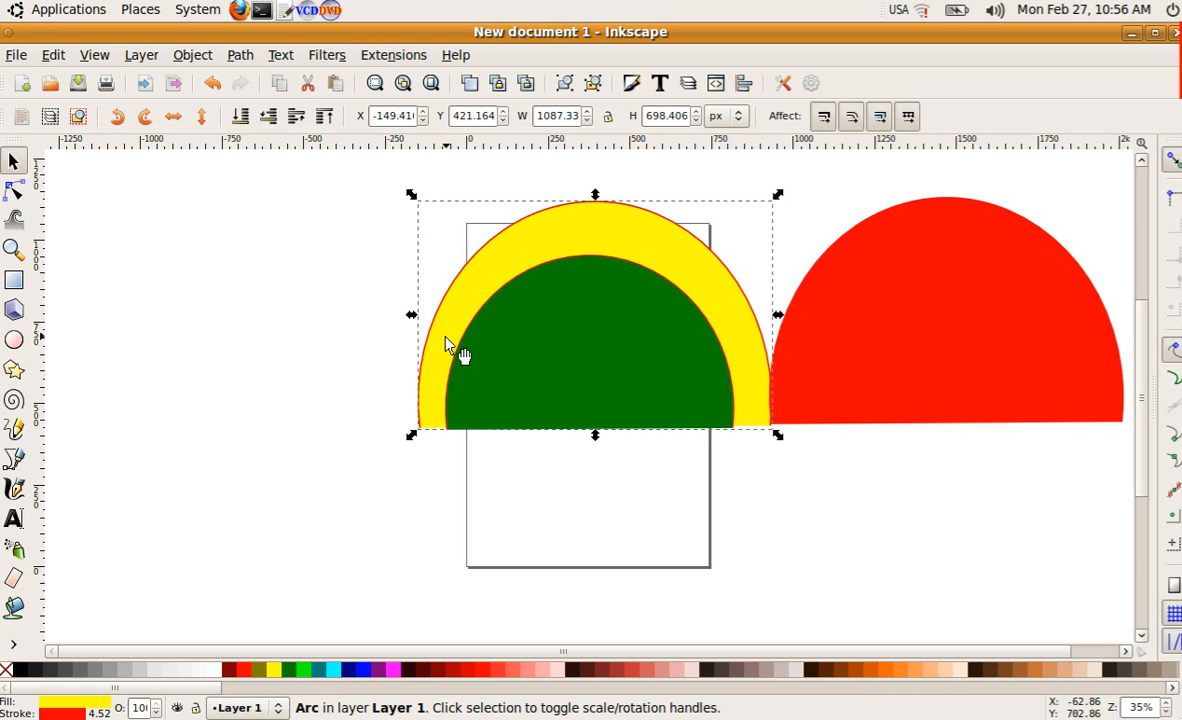
key(ctrl+z)
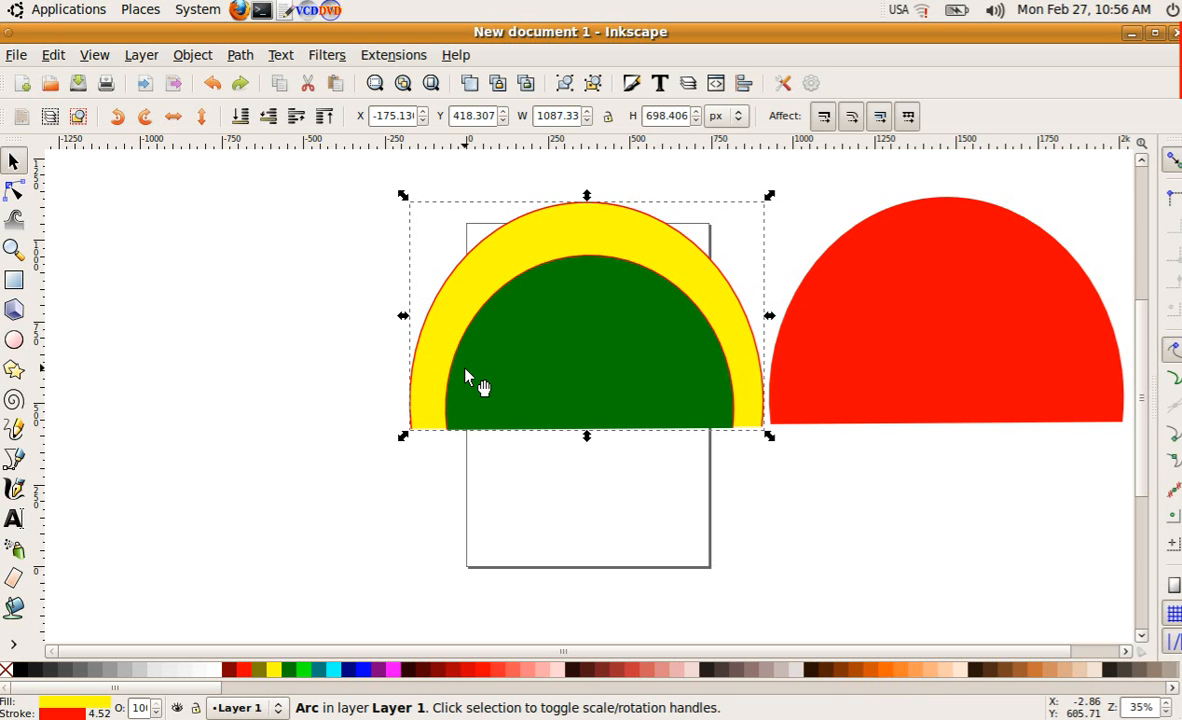
click(463, 379)
drag(440, 343, 463, 349)
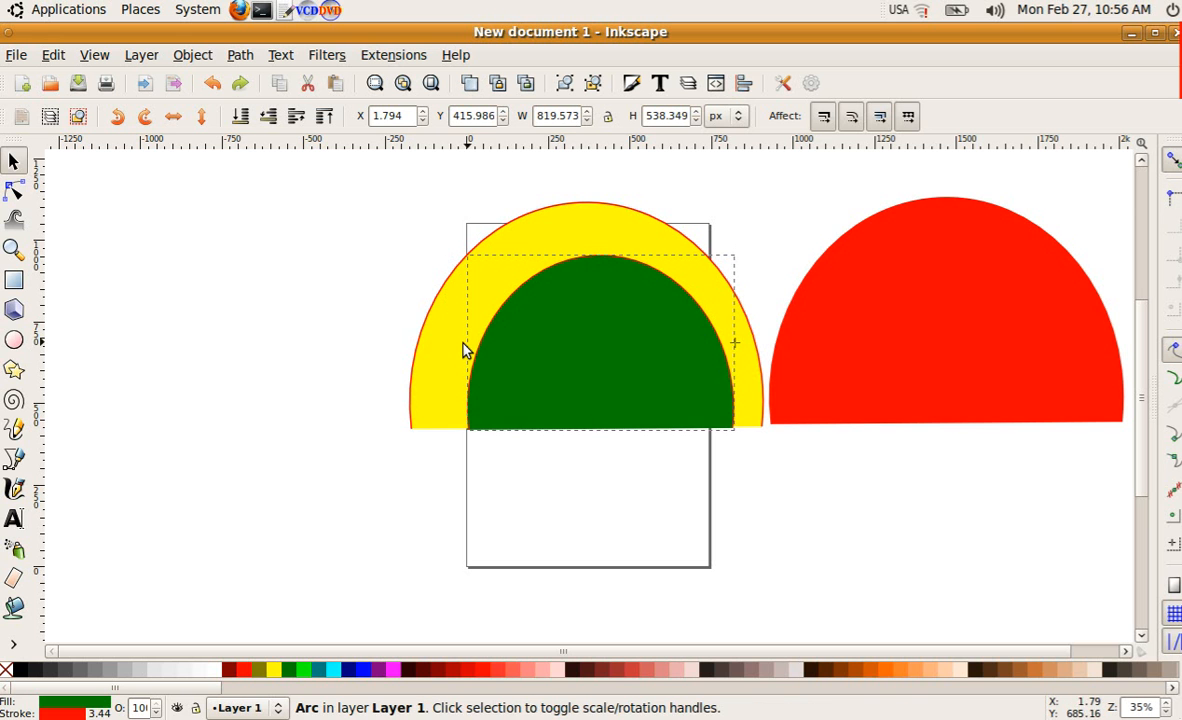
drag(738, 343, 702, 346)
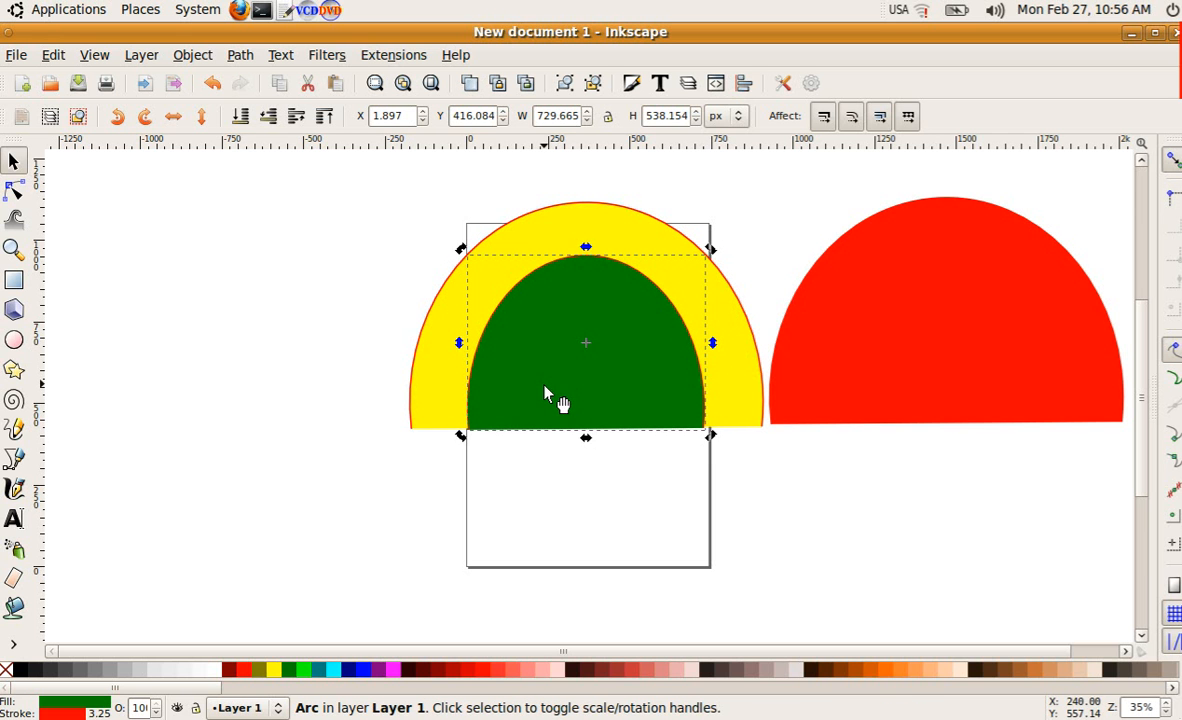
click(578, 536)
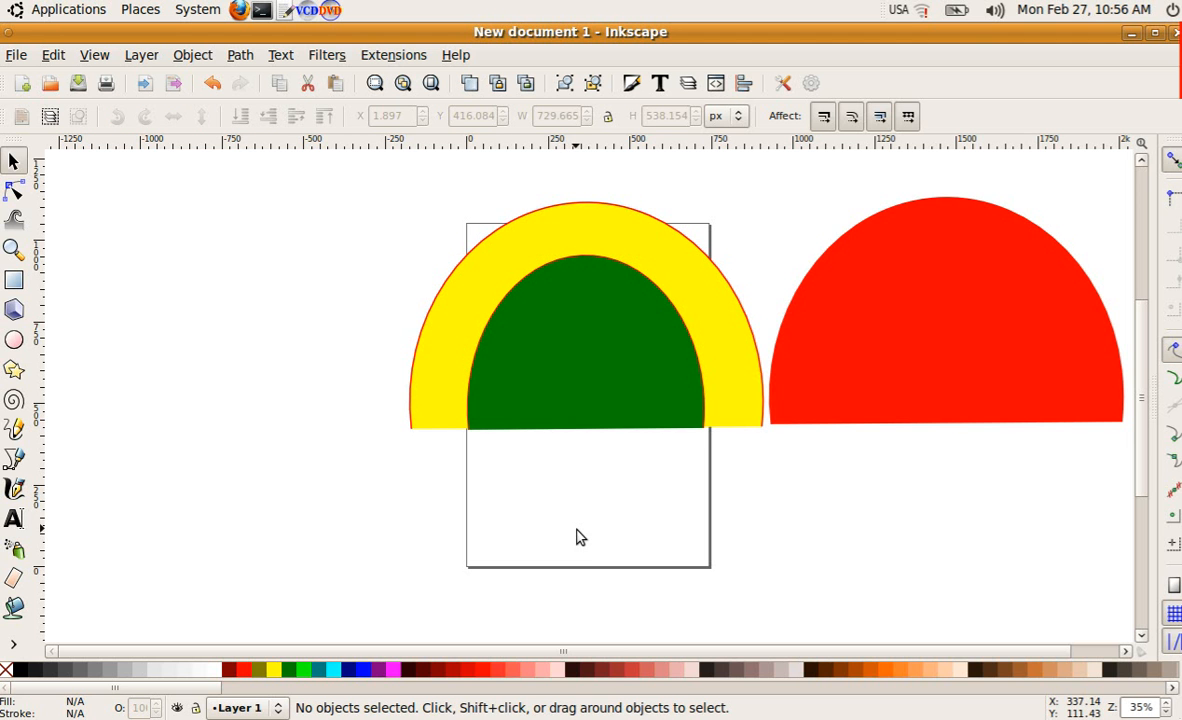
Move the red dome onto the green one and shrink it to about 625 by 497 px, centred inside it
drag(916, 302, 561, 306)
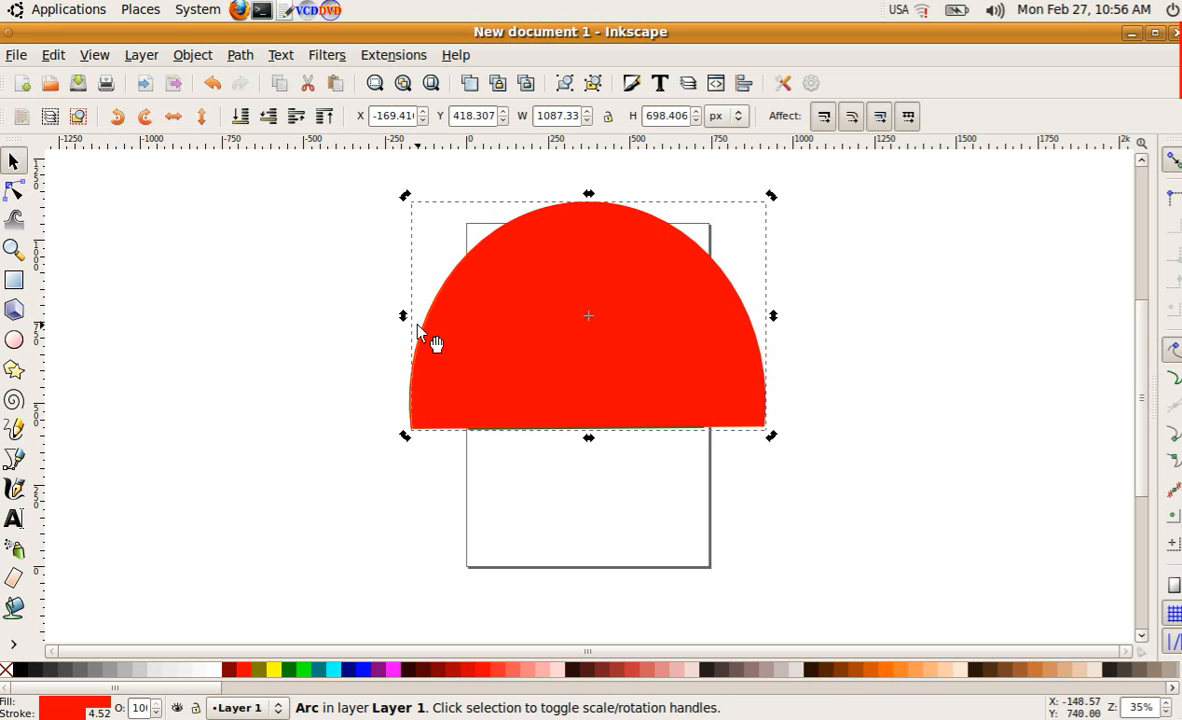
drag(404, 316, 477, 330)
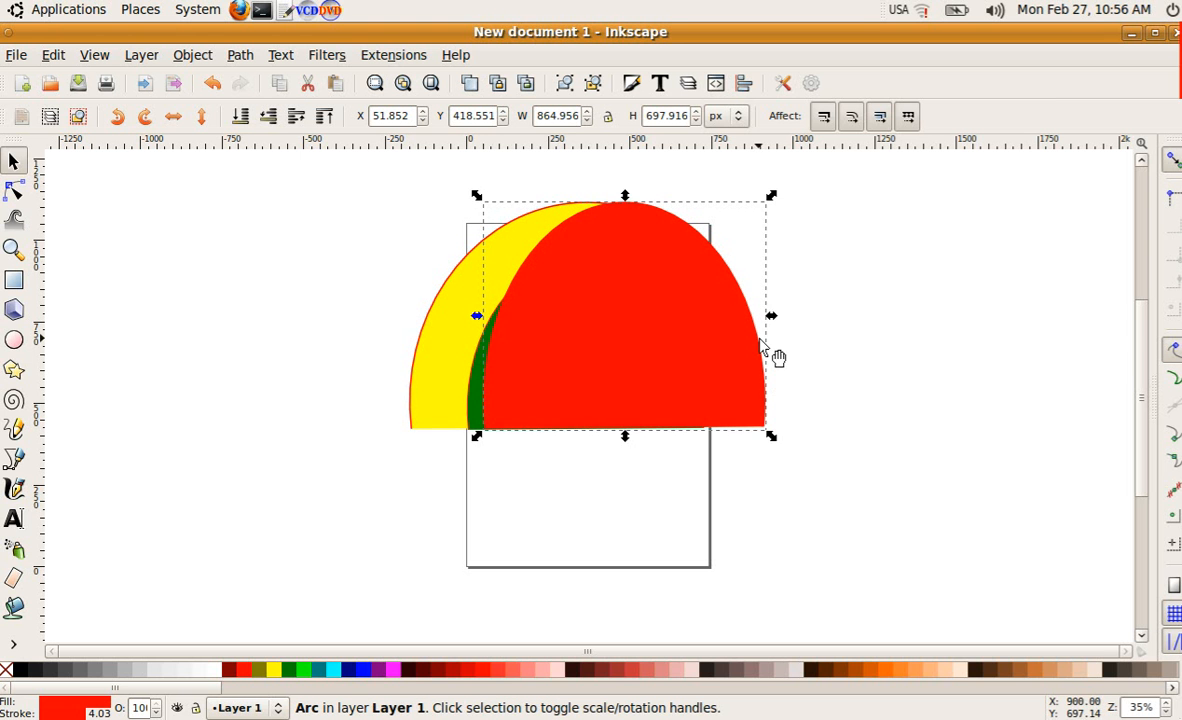
drag(771, 316, 691, 338)
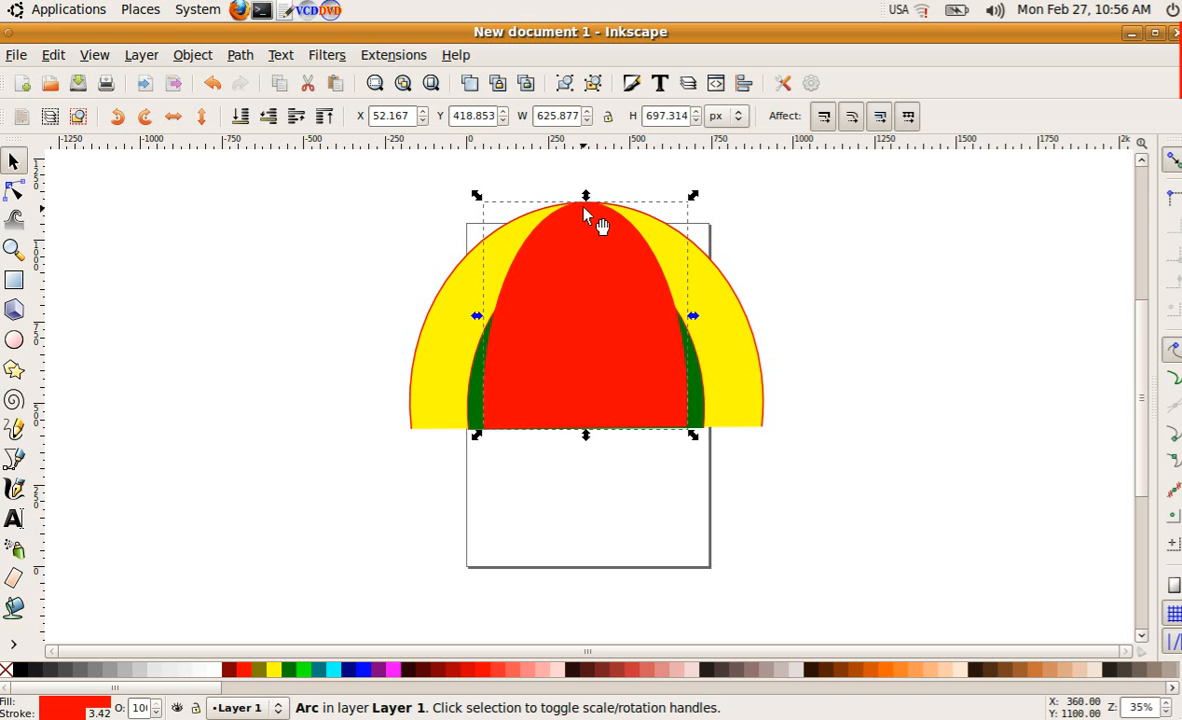
drag(586, 198, 599, 266)
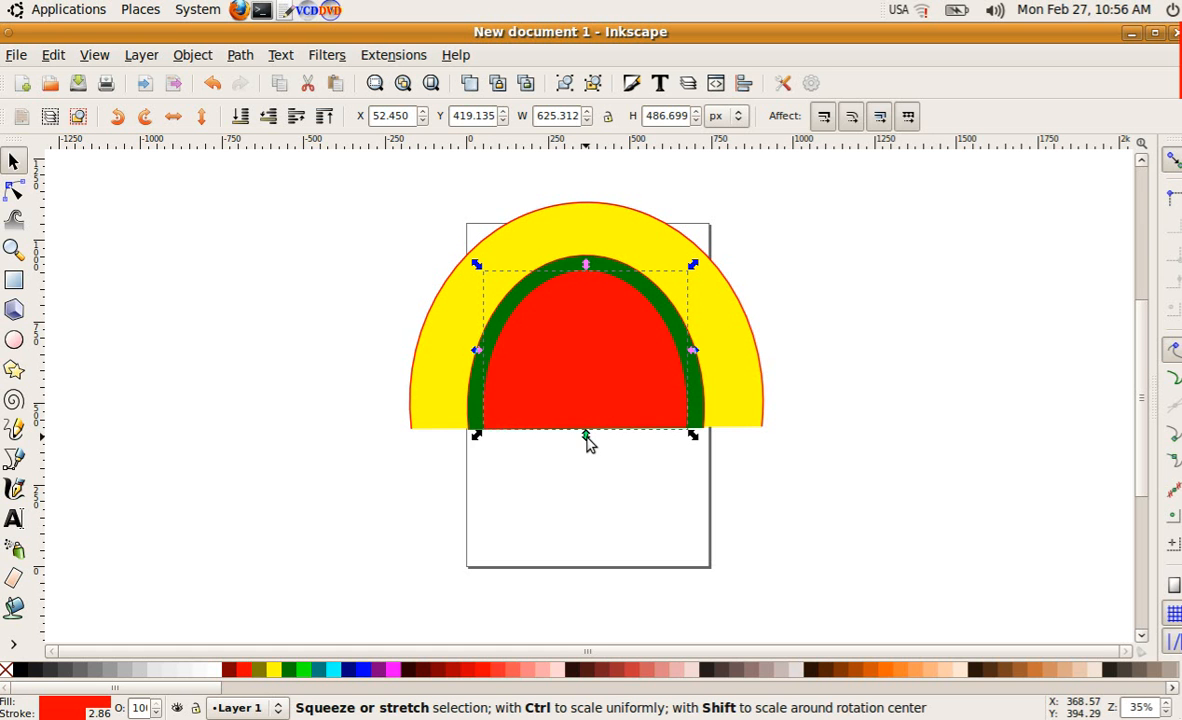
drag(589, 445, 590, 448)
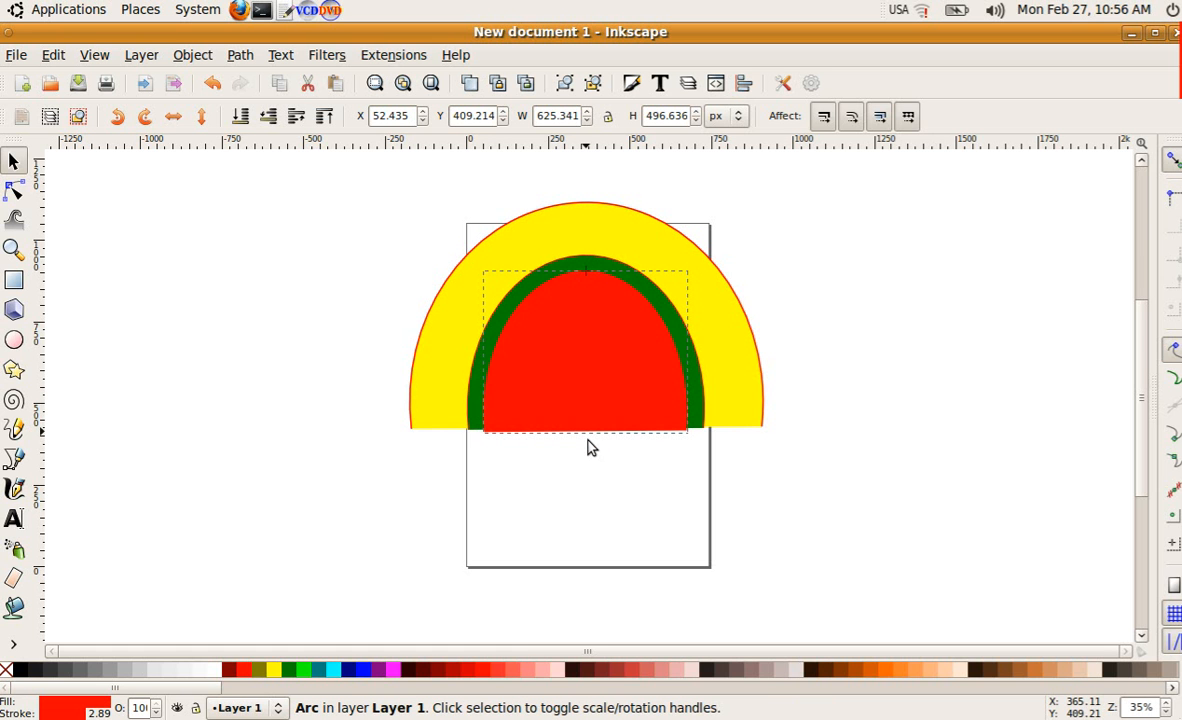
Stretch the green dome's base down to a height of about 548 px, level with the red dome's base
click(535, 462)
click(488, 428)
click(650, 452)
click(697, 430)
click(703, 430)
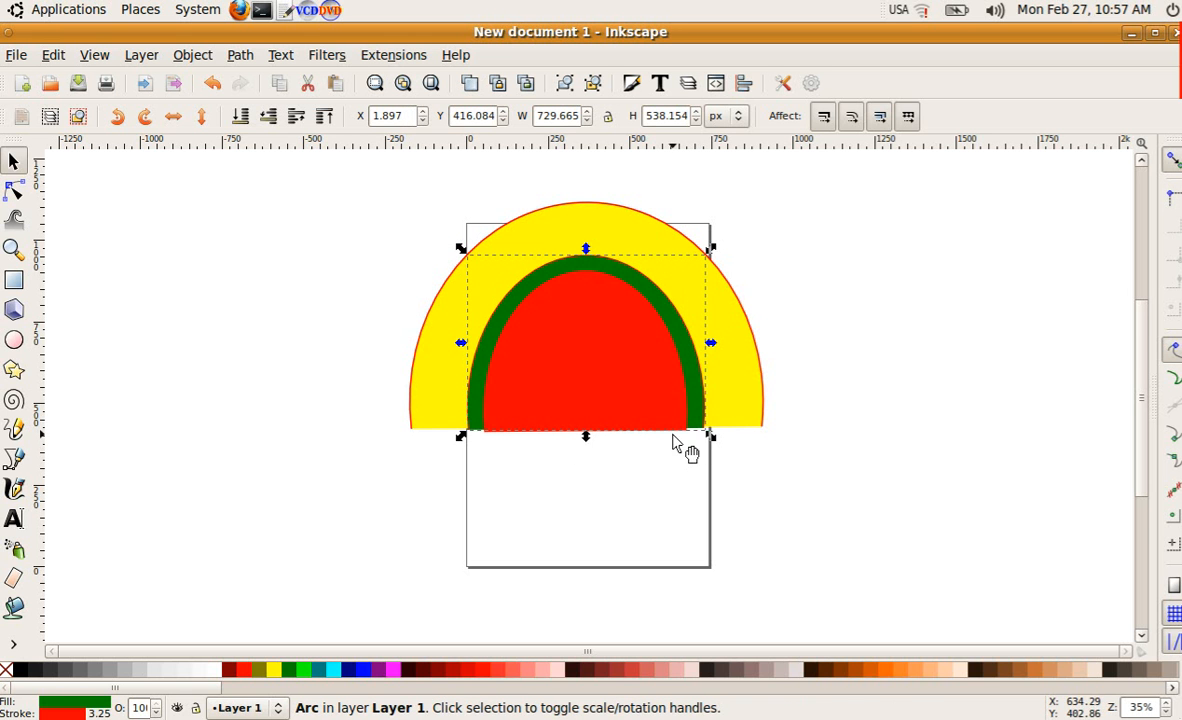
drag(588, 445, 588, 448)
click(657, 593)
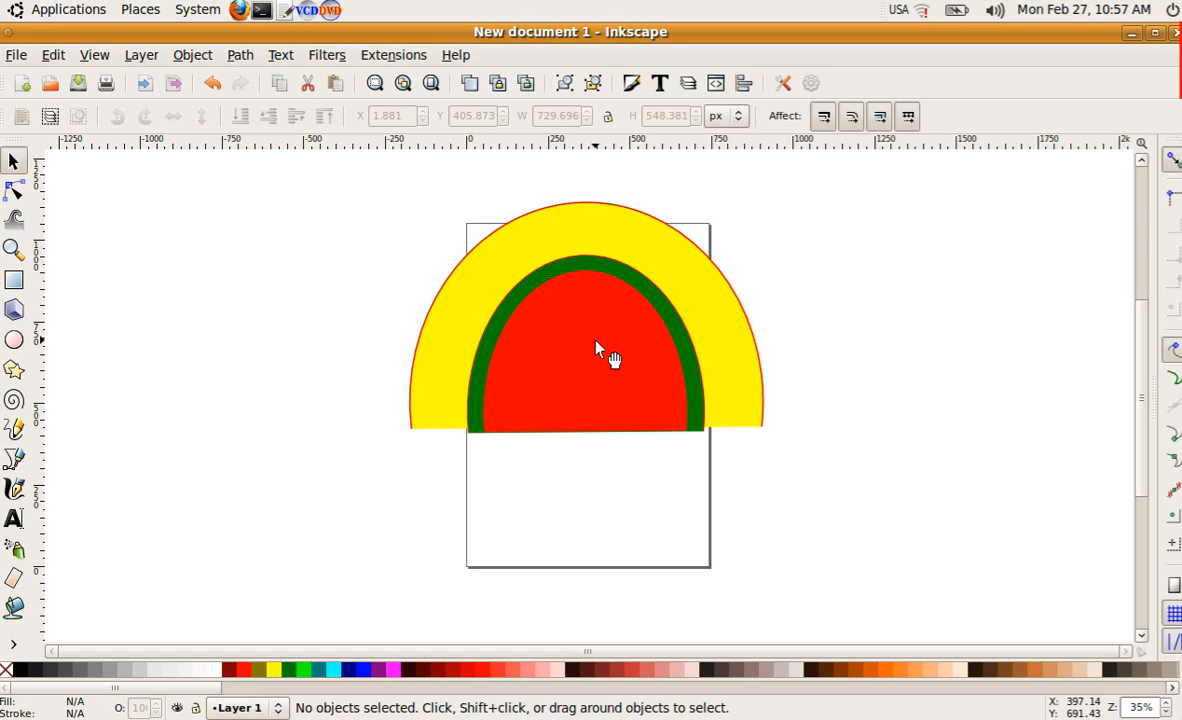
Add the text "G.A.G.H.S.S CHALAPPURAM" on the page below the domes
click(14, 518)
click(493, 510)
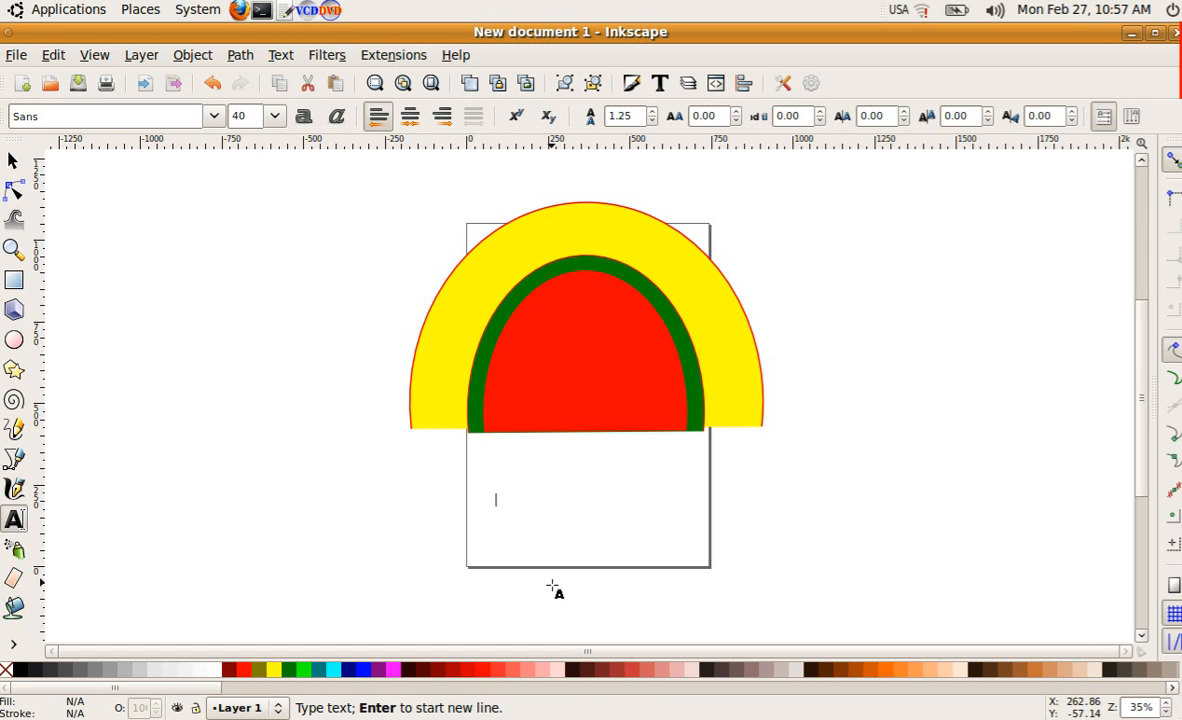
text(G.A.G.H.)
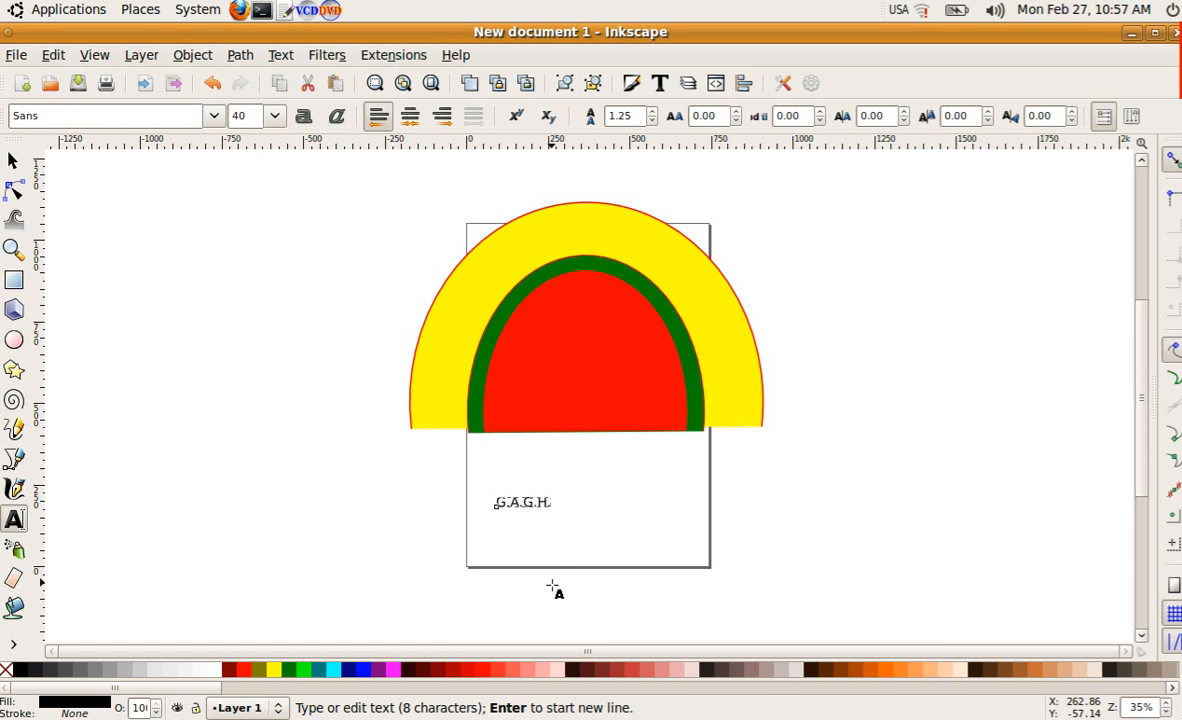
text(S.S CHALAPPURAM)
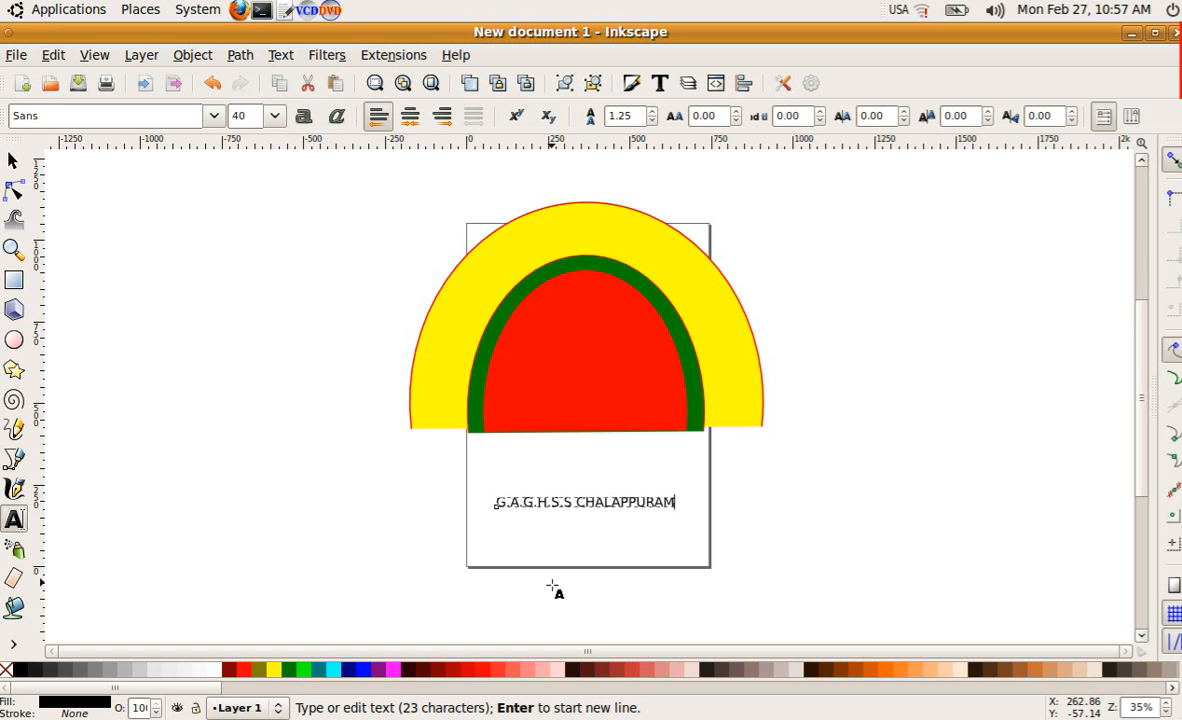
click(13, 161)
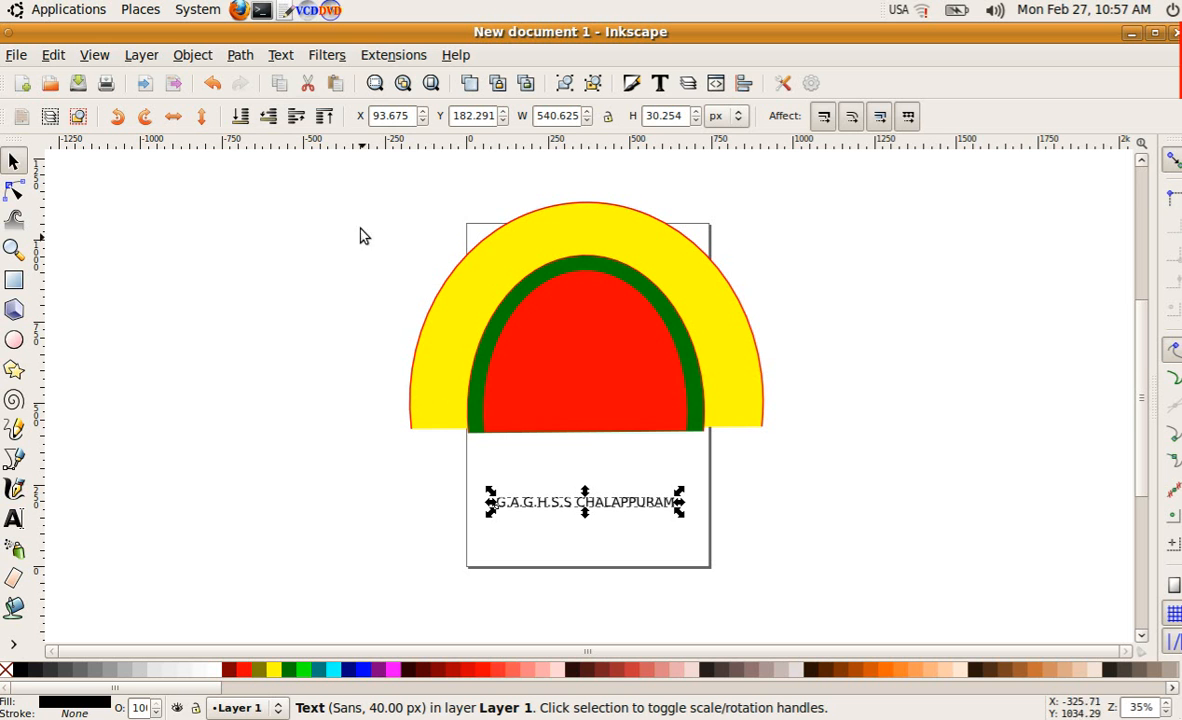
Format the text as Sans Bold at font size 56
click(281, 55)
click(306, 89)
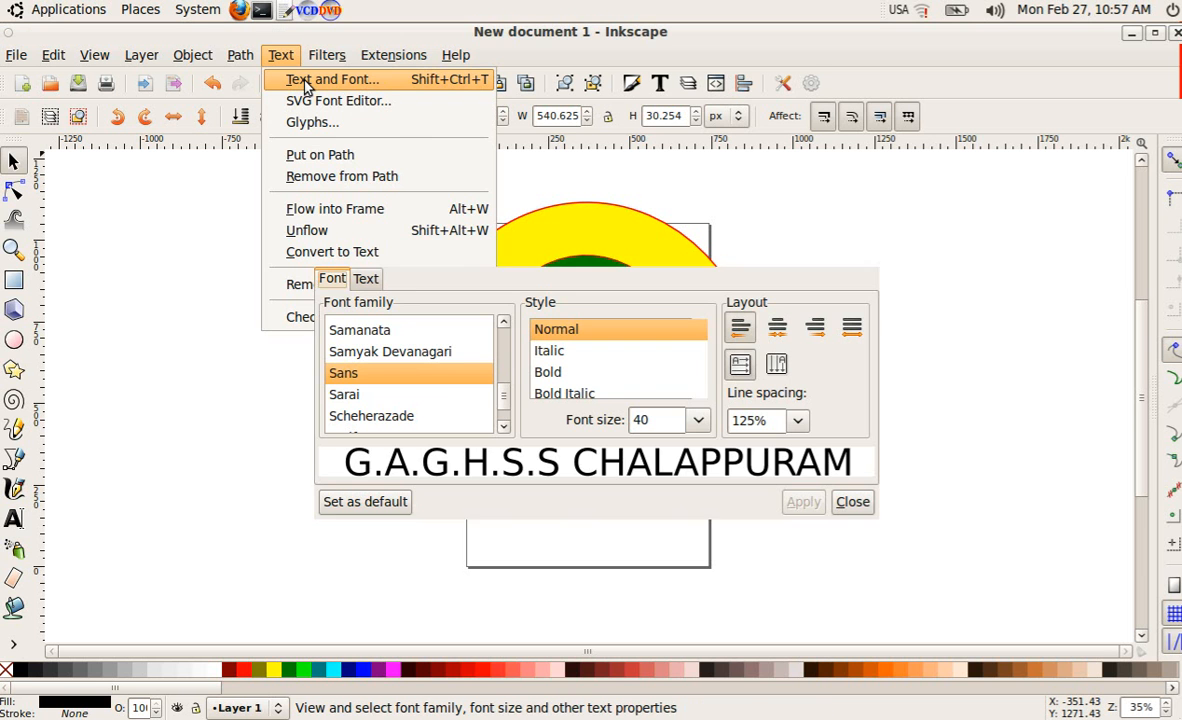
click(552, 374)
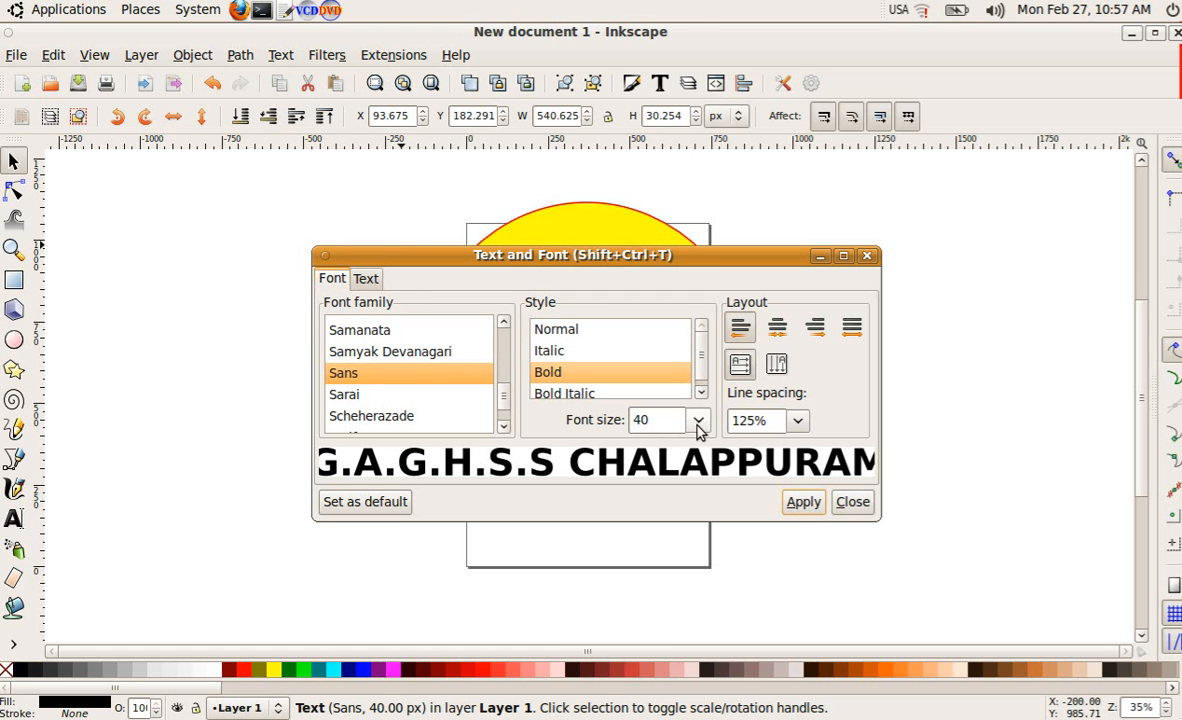
click(699, 420)
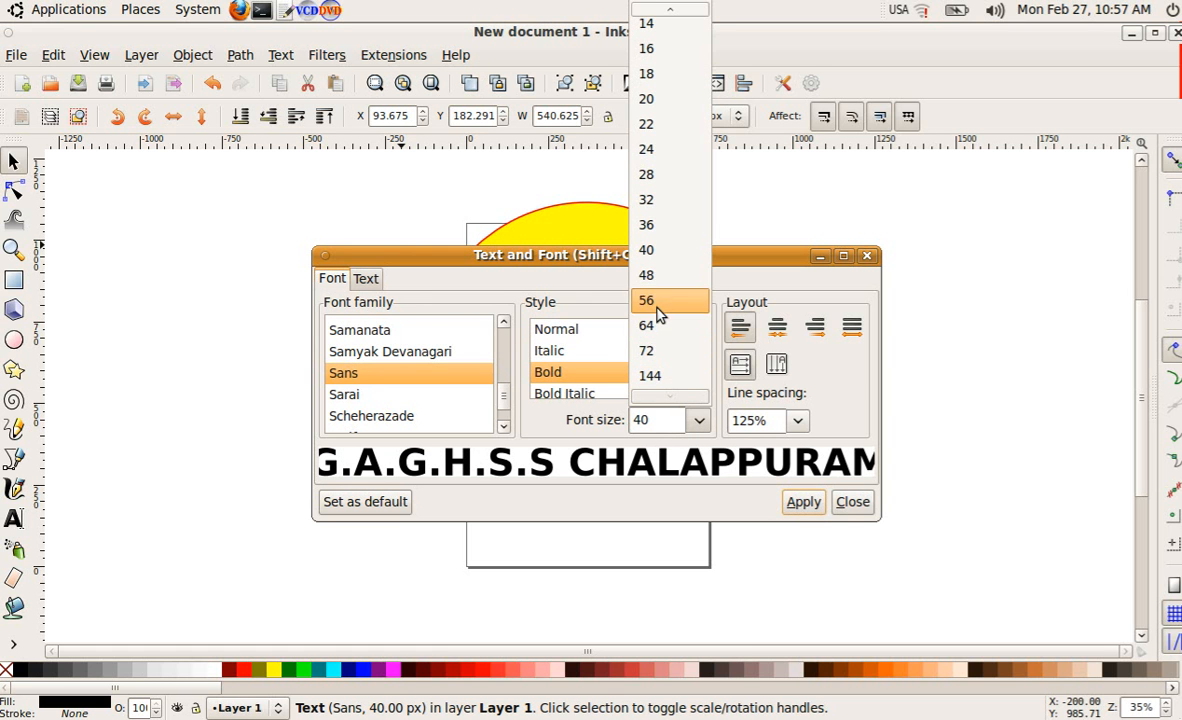
click(655, 302)
click(808, 502)
click(852, 502)
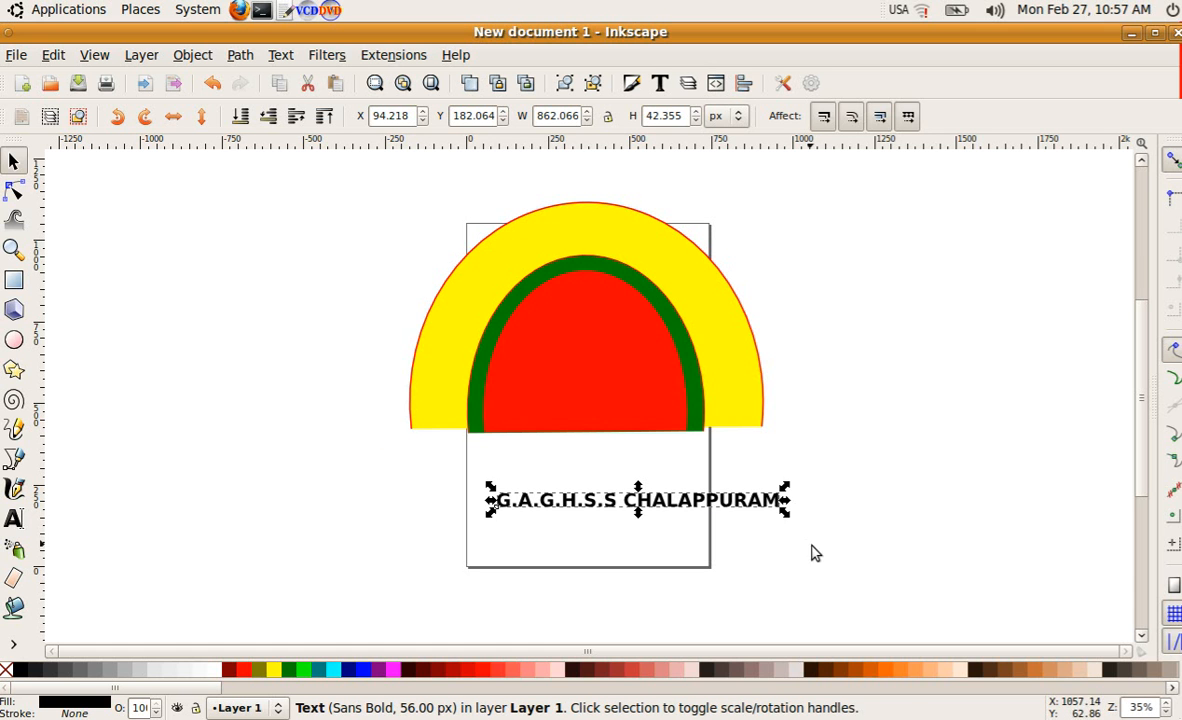
Fill the text with dark blue and resize it to about 711 by 94 px across the page width
drag(638, 515, 638, 540)
drag(789, 533, 759, 536)
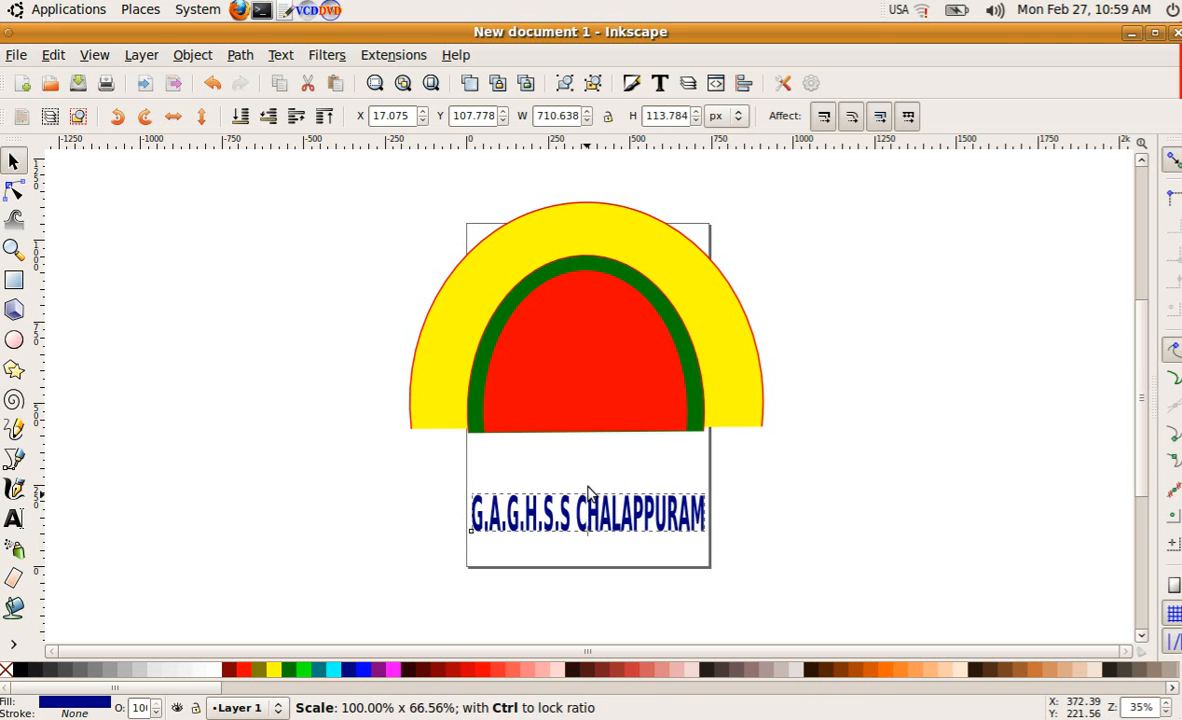
drag(588, 552, 593, 546)
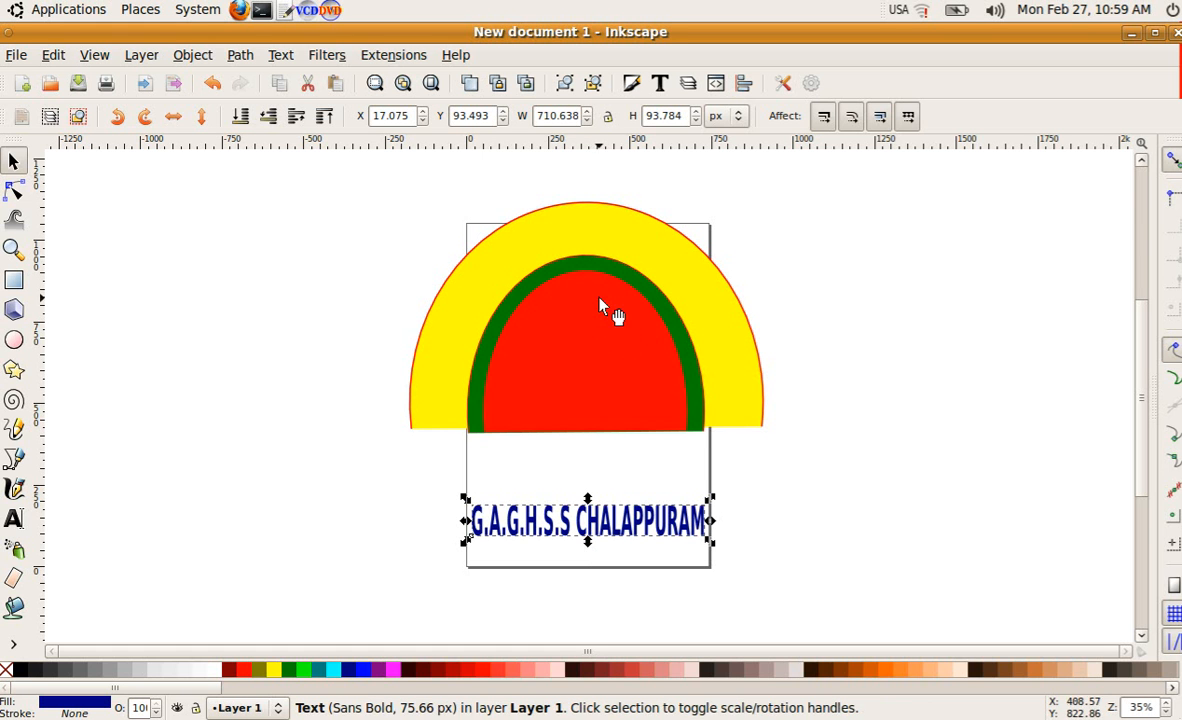
Put the text on the path of the green dome so it follows the arch
click(583, 268)
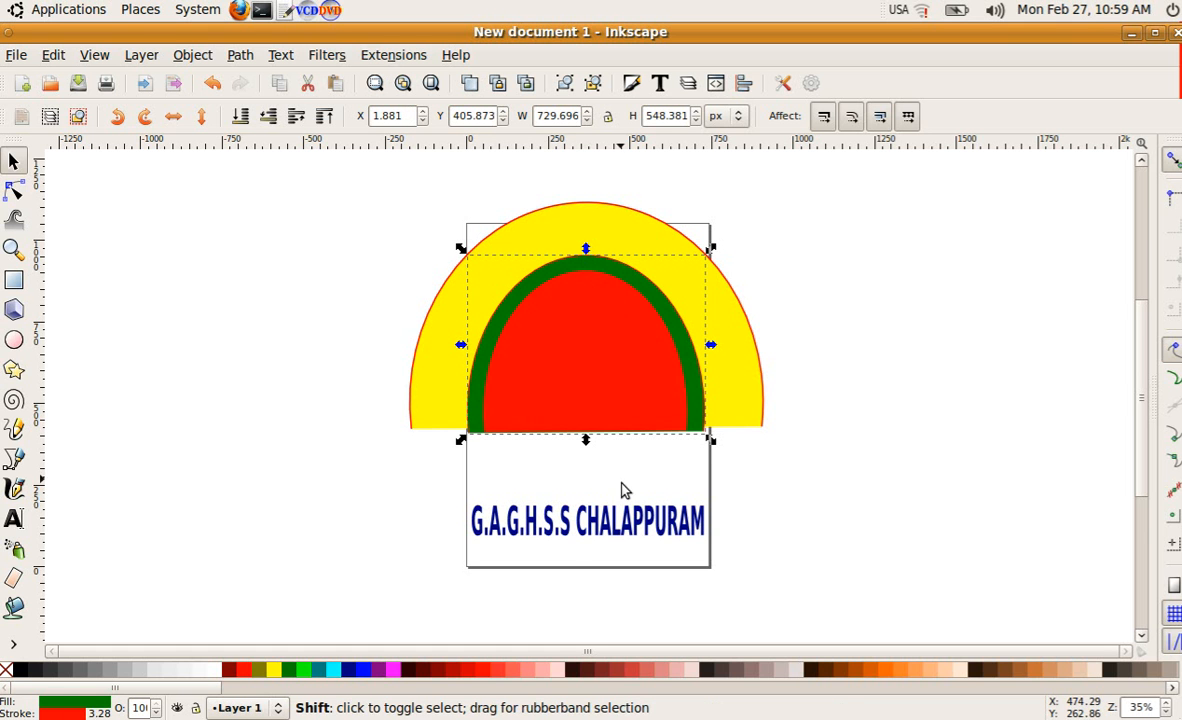
shift+click(633, 536)
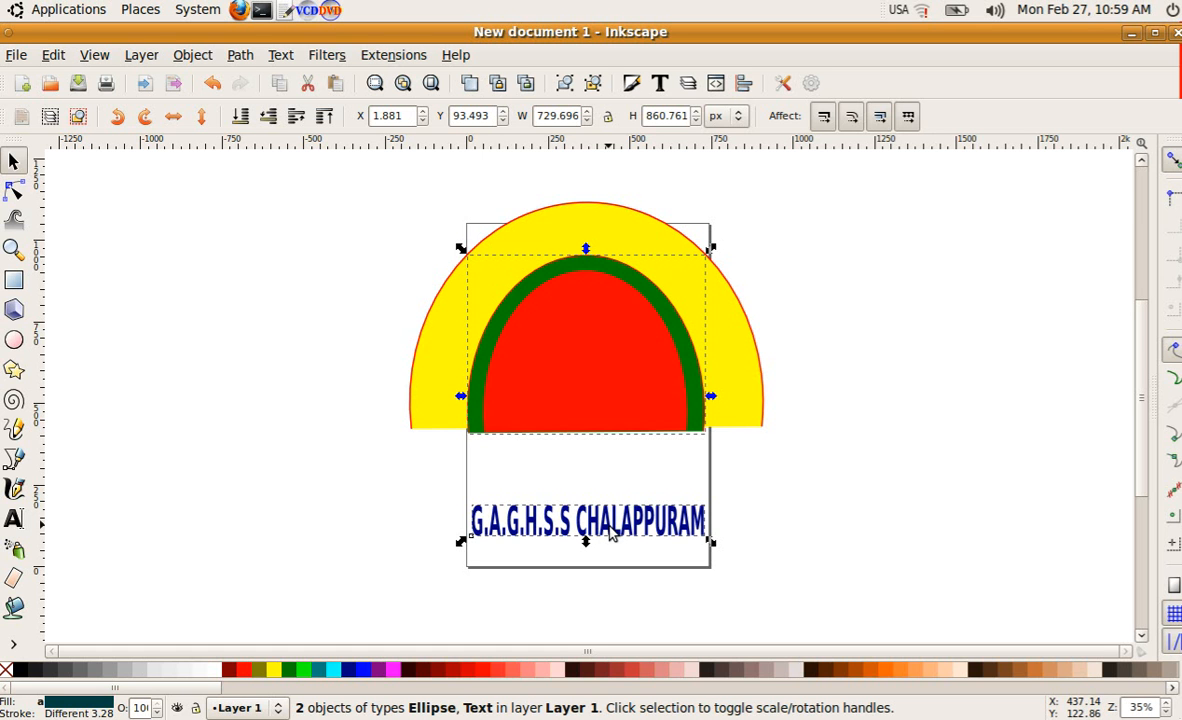
click(279, 55)
click(319, 155)
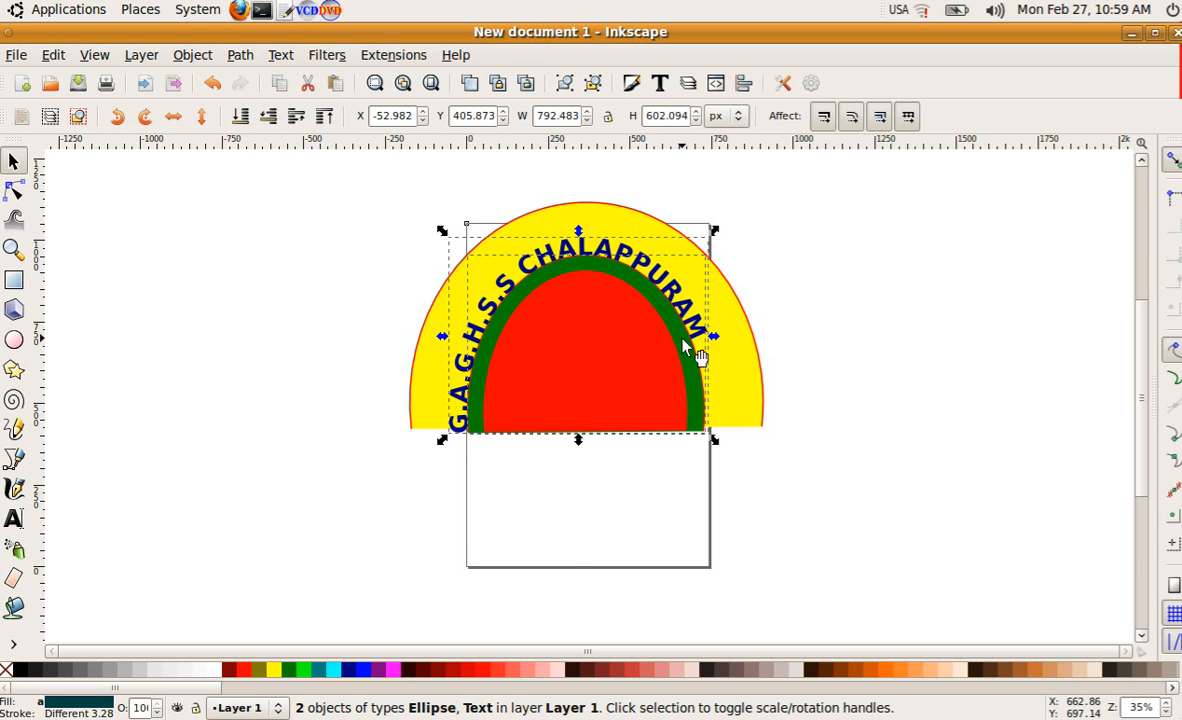
click(872, 452)
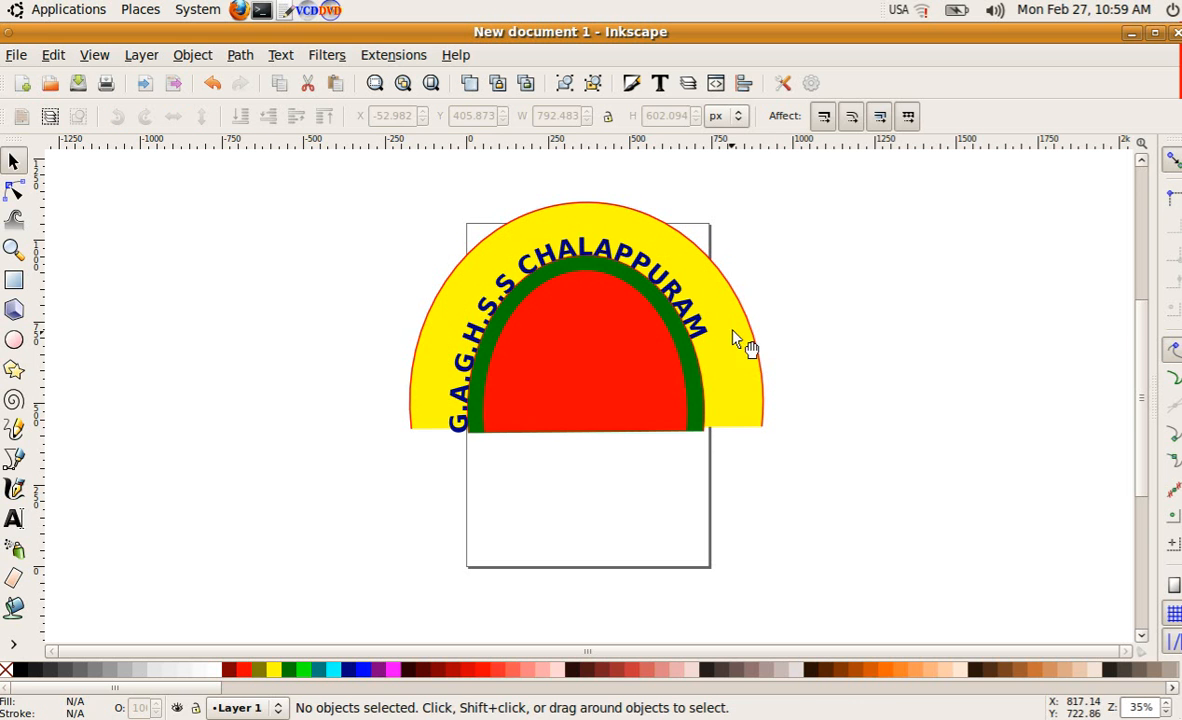
Enlarge the curved text to about 898 by 660 px so it sits within the yellow band
click(702, 328)
drag(715, 340, 731, 340)
drag(441, 336, 428, 326)
drag(580, 229, 586, 228)
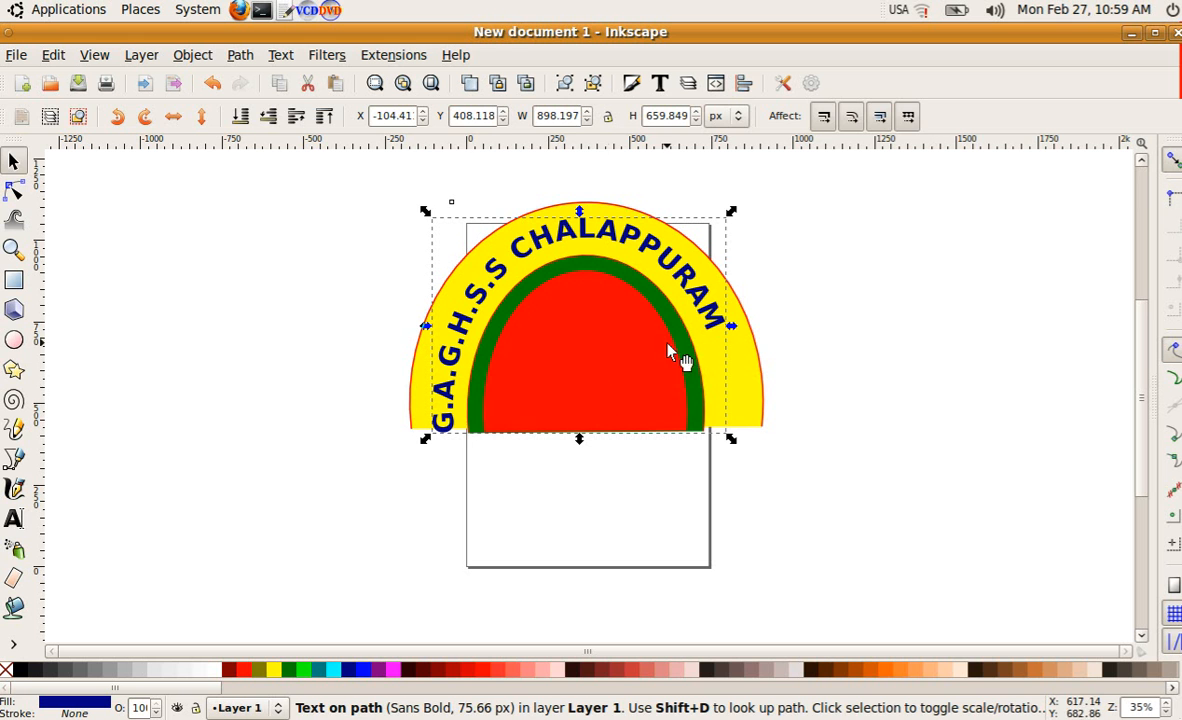
Insert leading spaces to shift the curved text along the arch, and add an extra space before "CHALAPPURAM"
key(t)
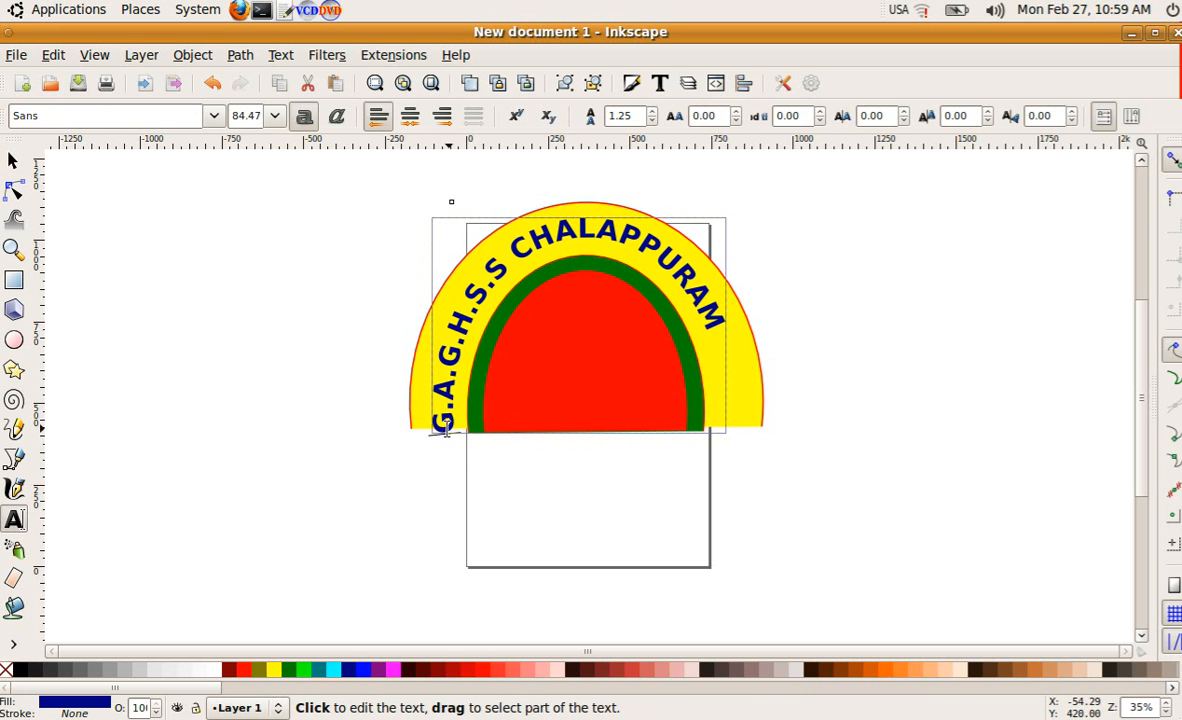
click(576, 548)
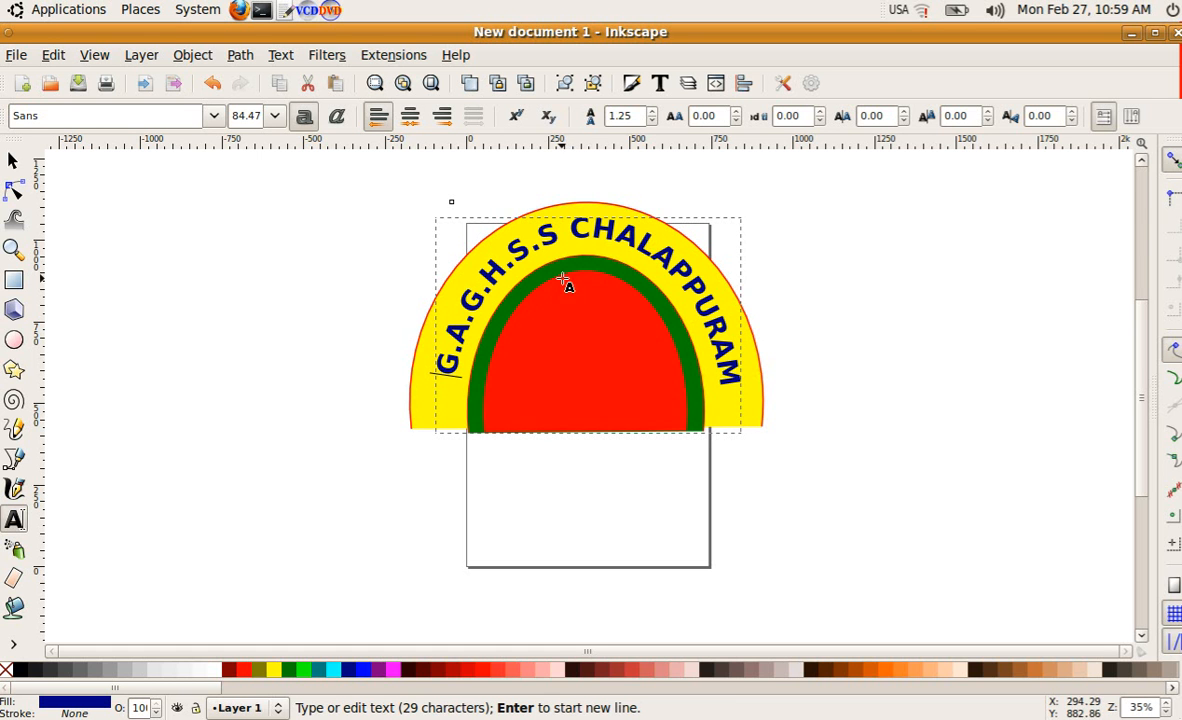
click(570, 244)
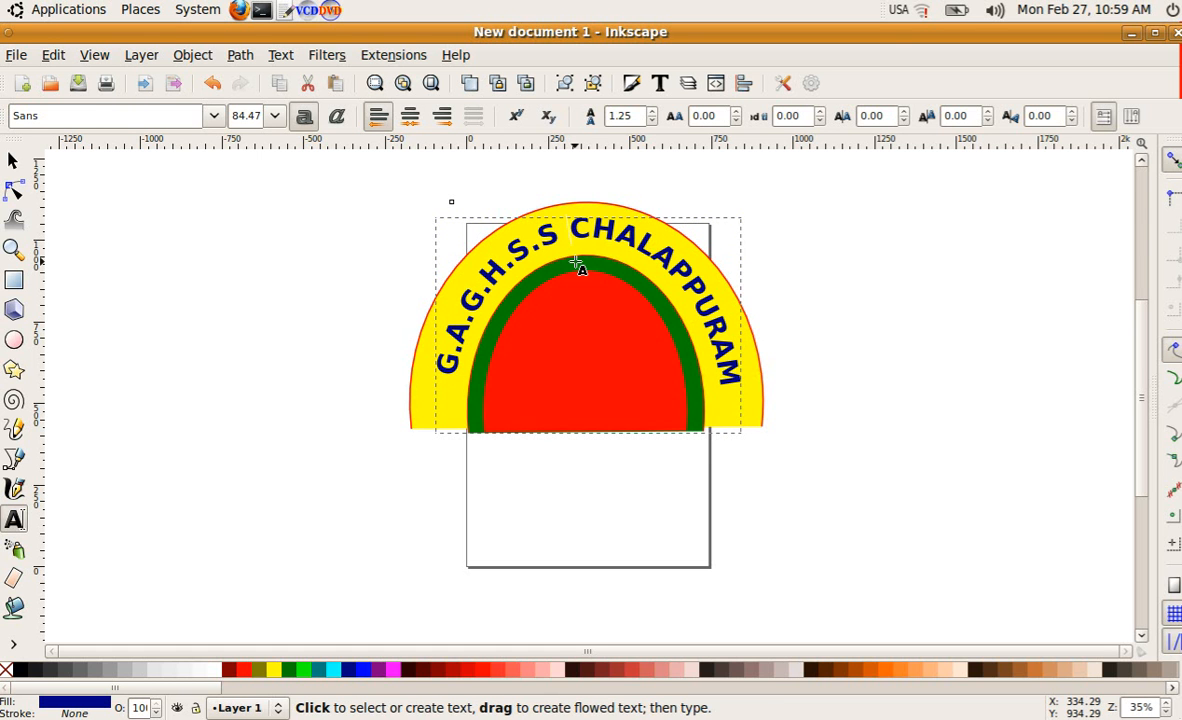
click(446, 389)
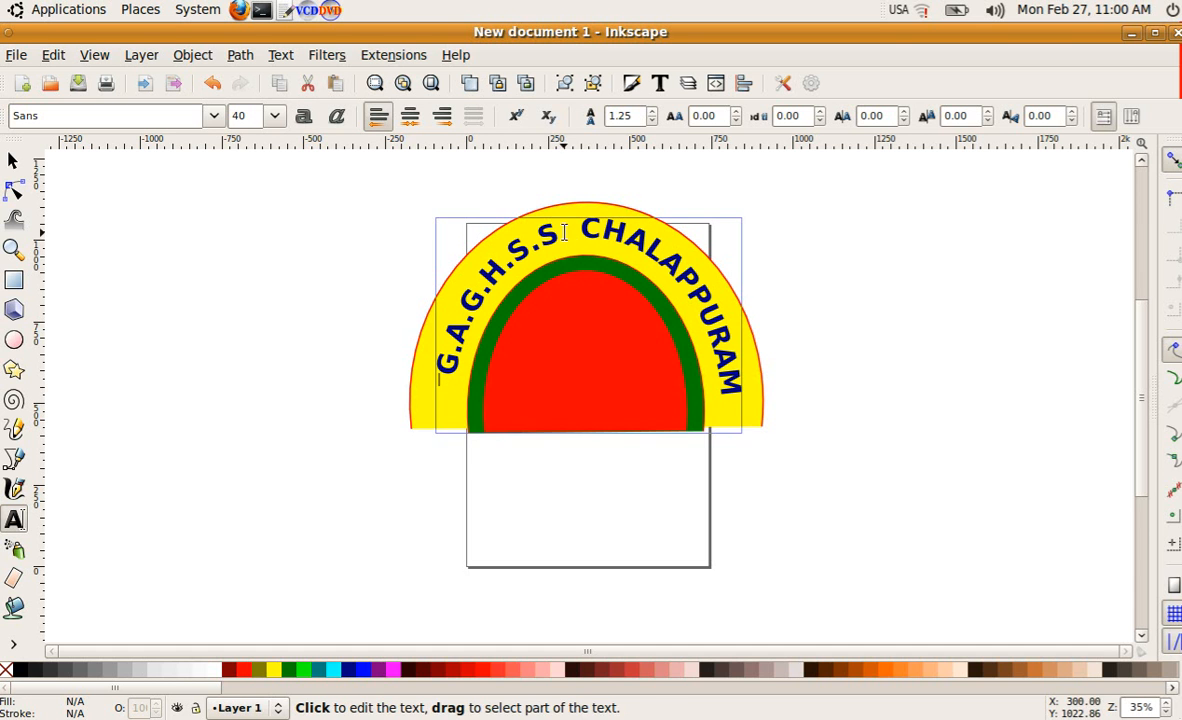
click(997, 487)
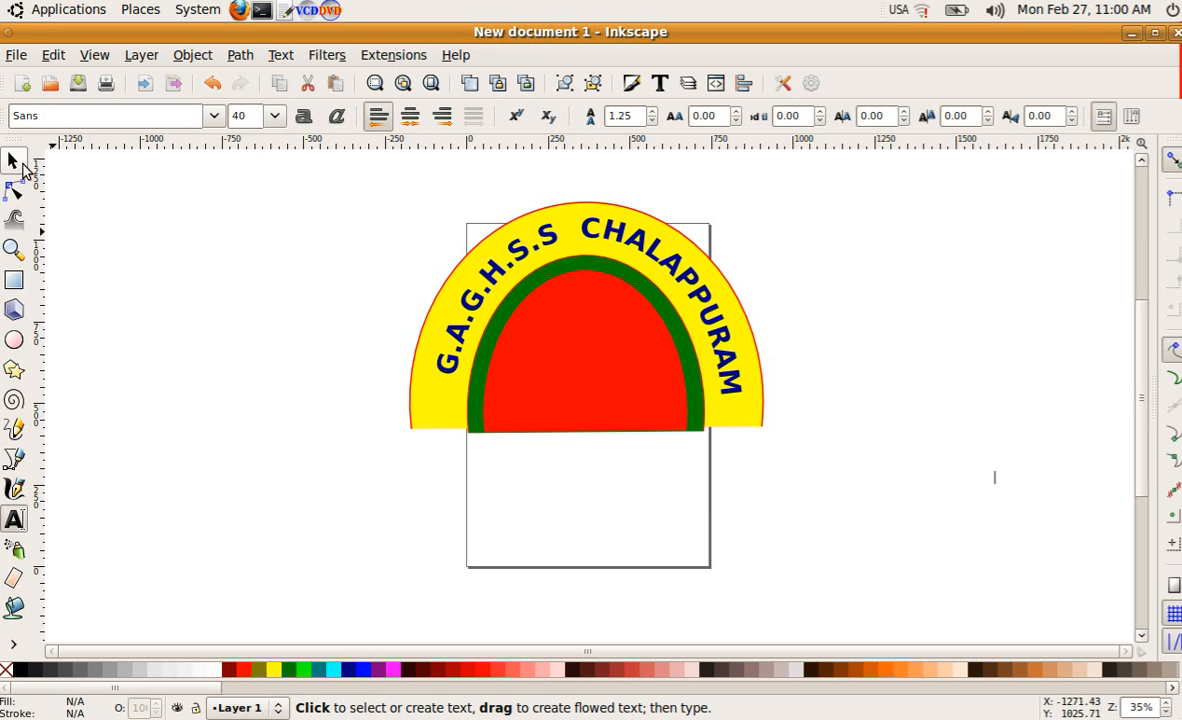
Reduce the curved text's height to about 645 px and move it slightly down within the yellow band
click(14, 162)
click(555, 245)
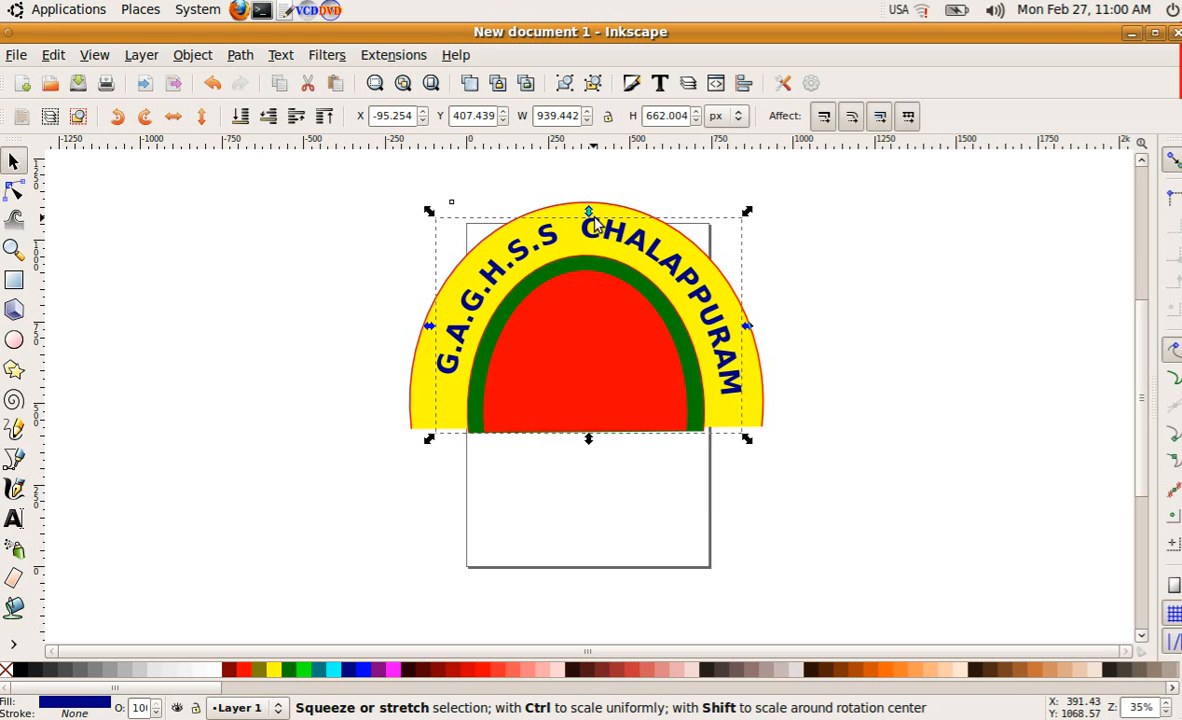
drag(590, 215, 592, 225)
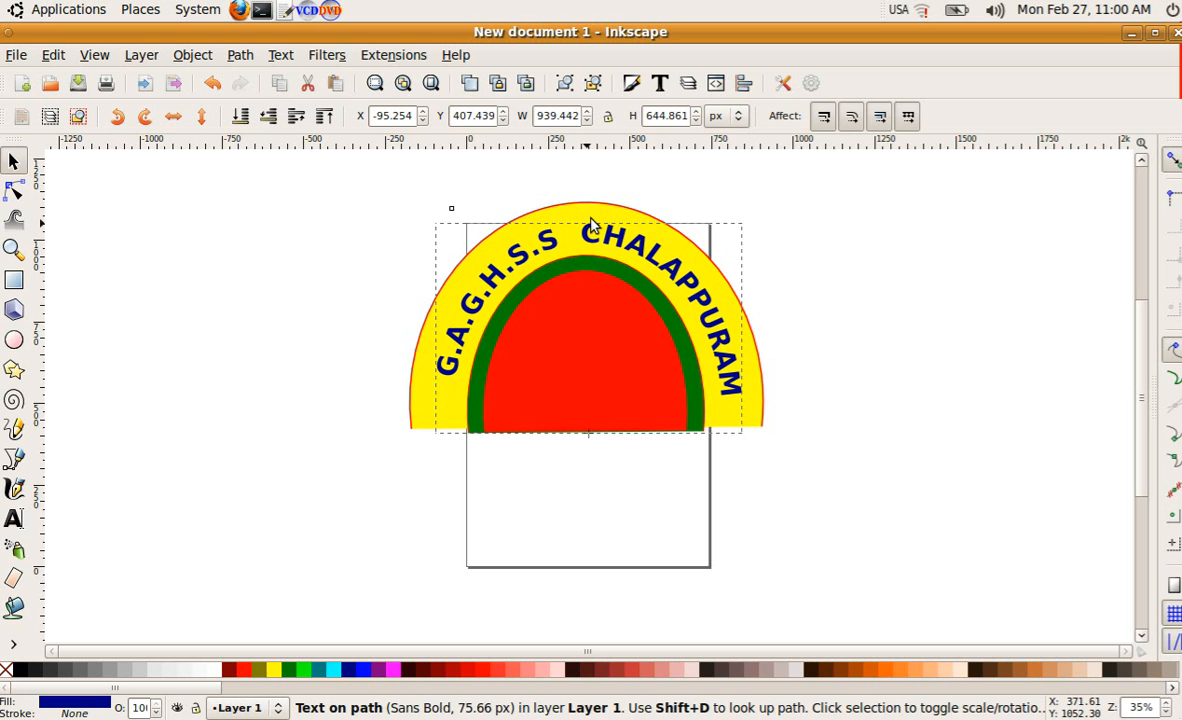
drag(462, 388, 448, 380)
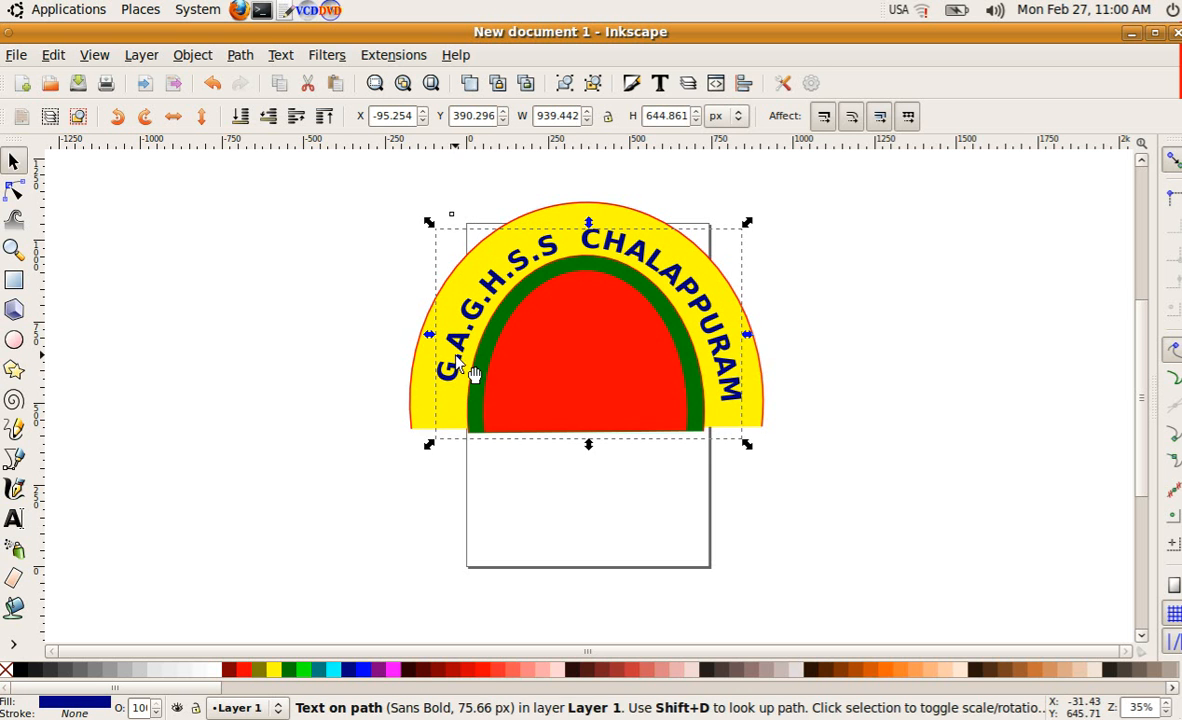
double_click(449, 378)
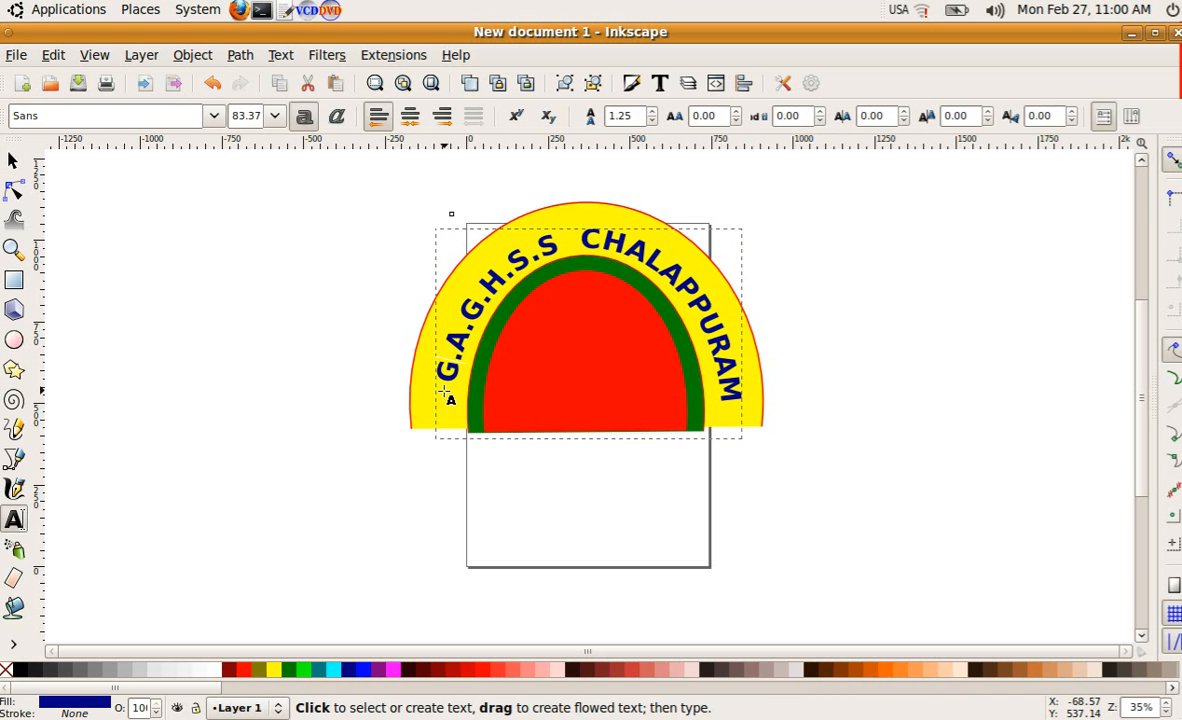
click(444, 392)
click(443, 369)
double_click(461, 354)
click(460, 348)
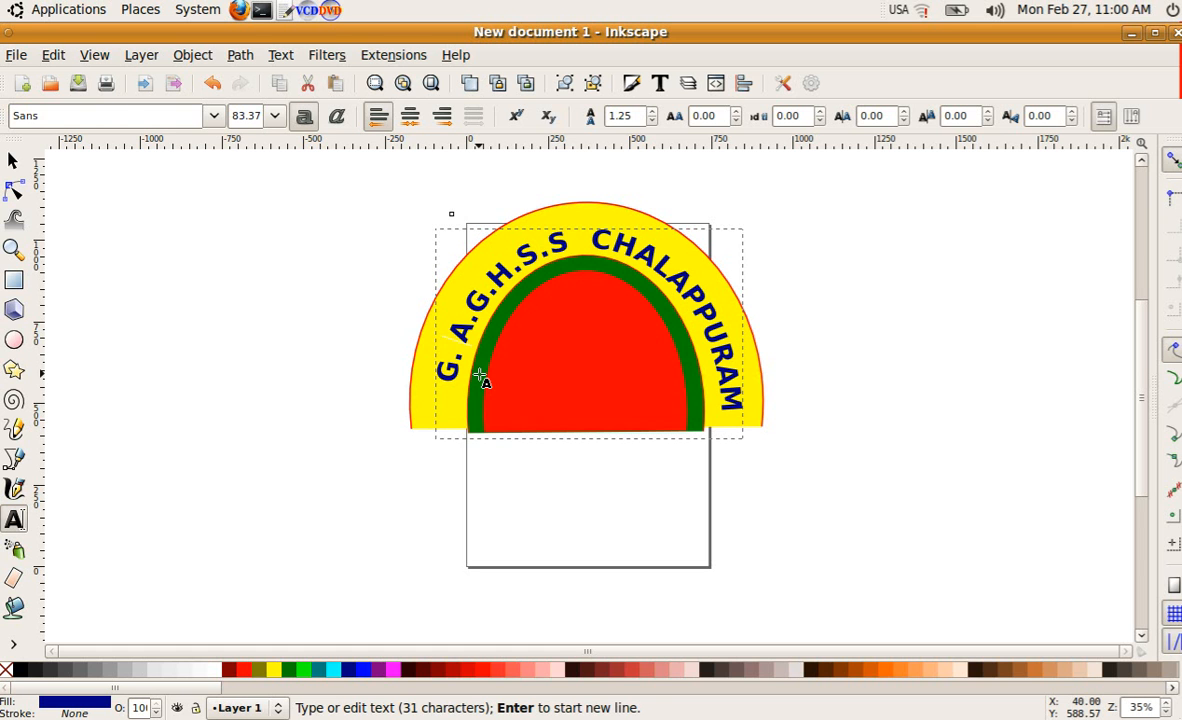
key(BackSpace)
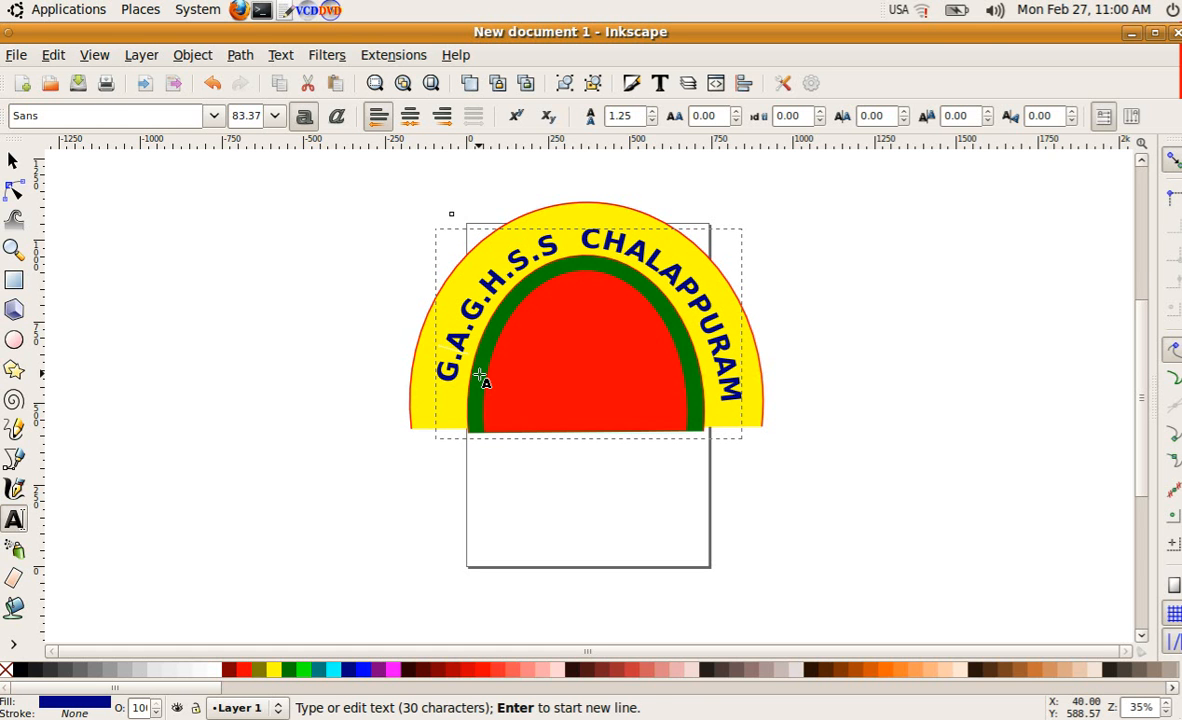
Delete the extra space between "G.A.G.H.S.S" and "CHALAPPURAM" in the curved text
click(569, 237)
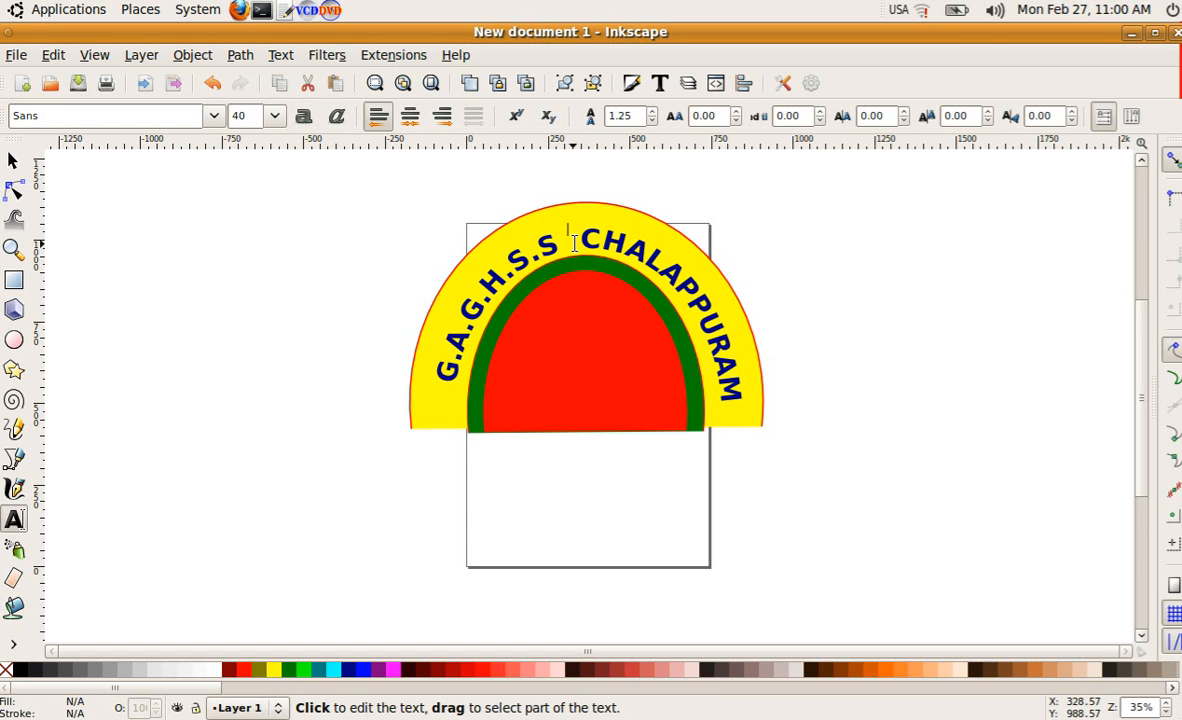
click(574, 243)
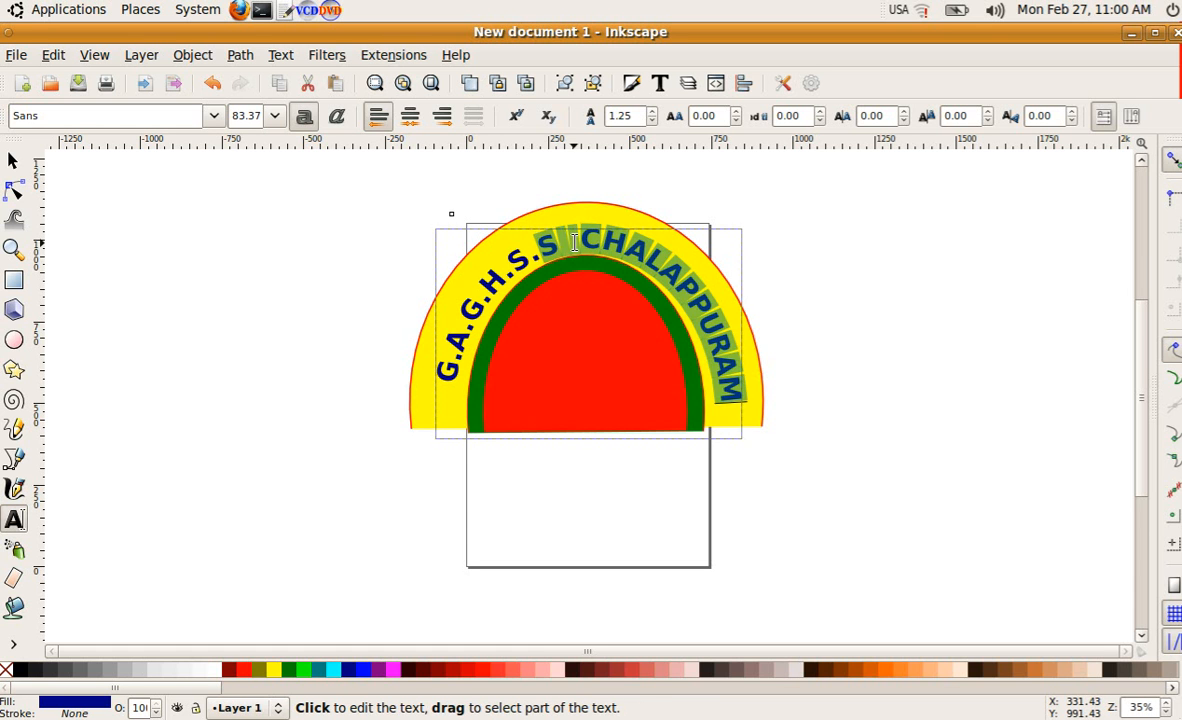
key(BackSpace)
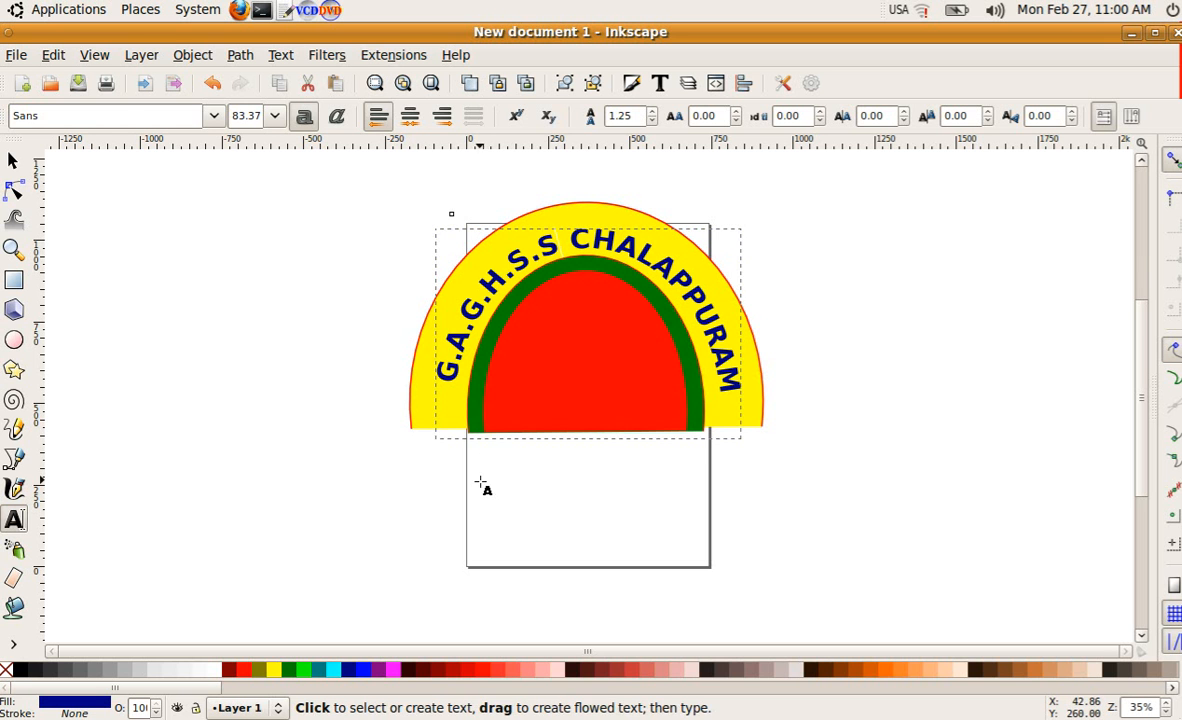
click(479, 478)
key(Escape)
click(458, 347)
Narrow the curved text from both sides to about 899 px wide, centred in the yellow band
click(13, 161)
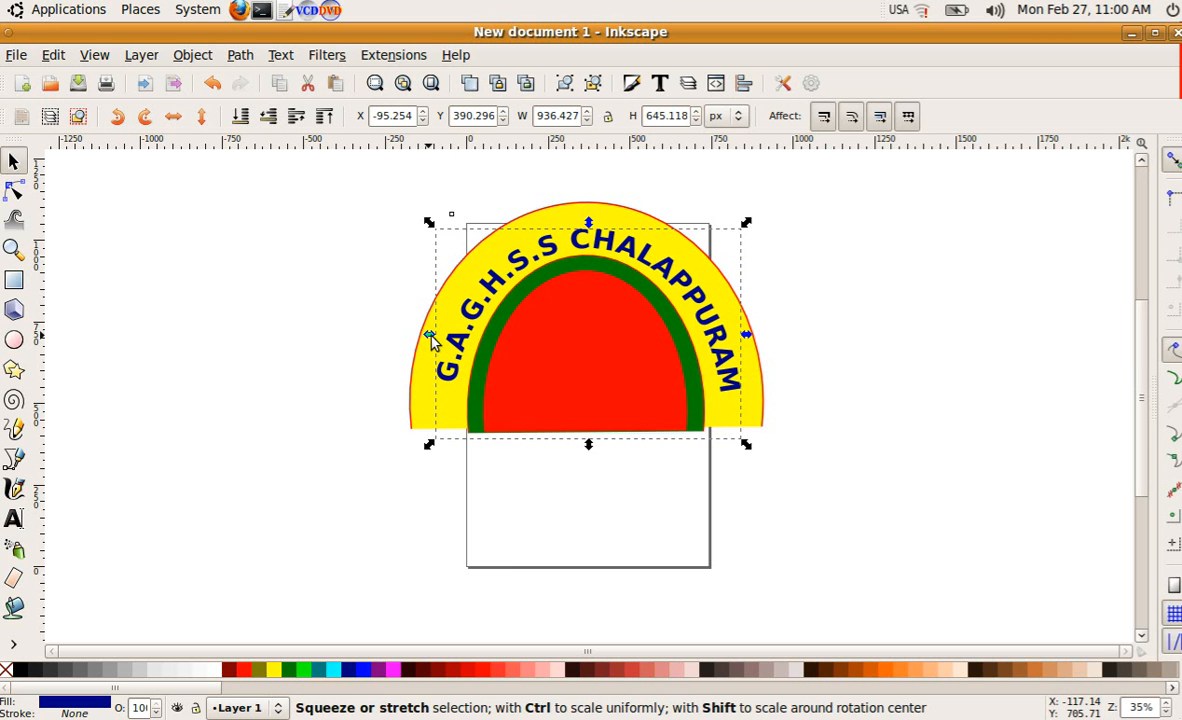
drag(431, 338, 435, 338)
drag(749, 341, 741, 342)
click(862, 526)
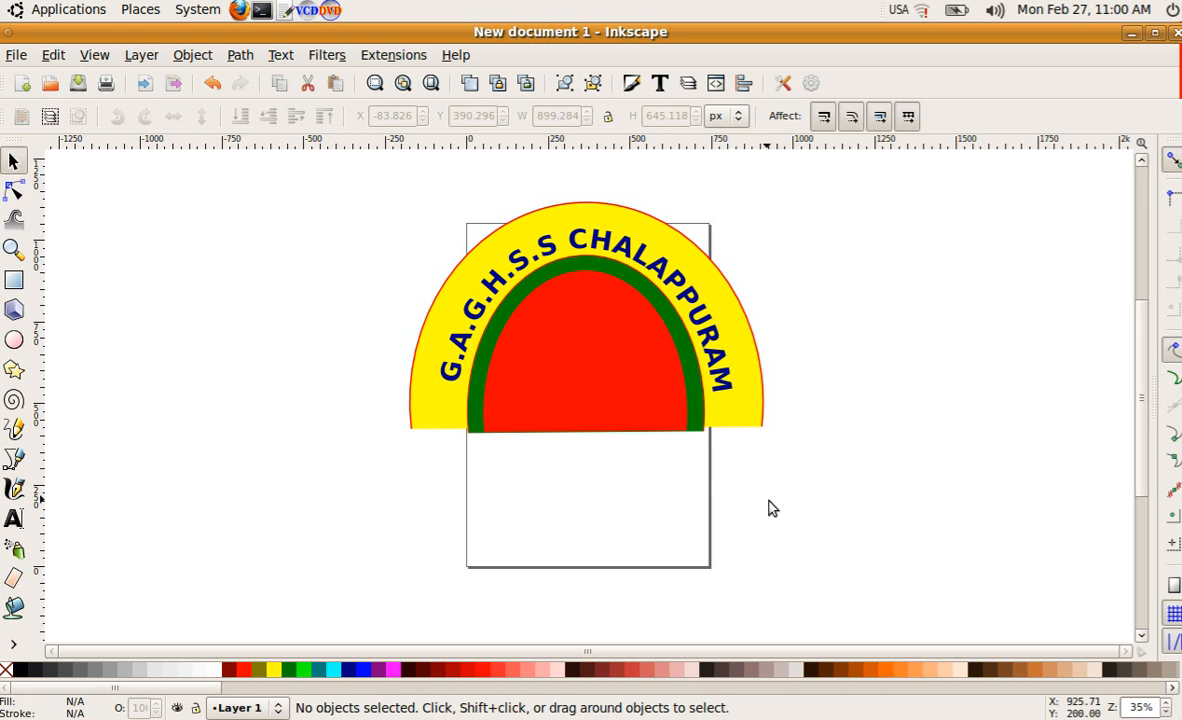